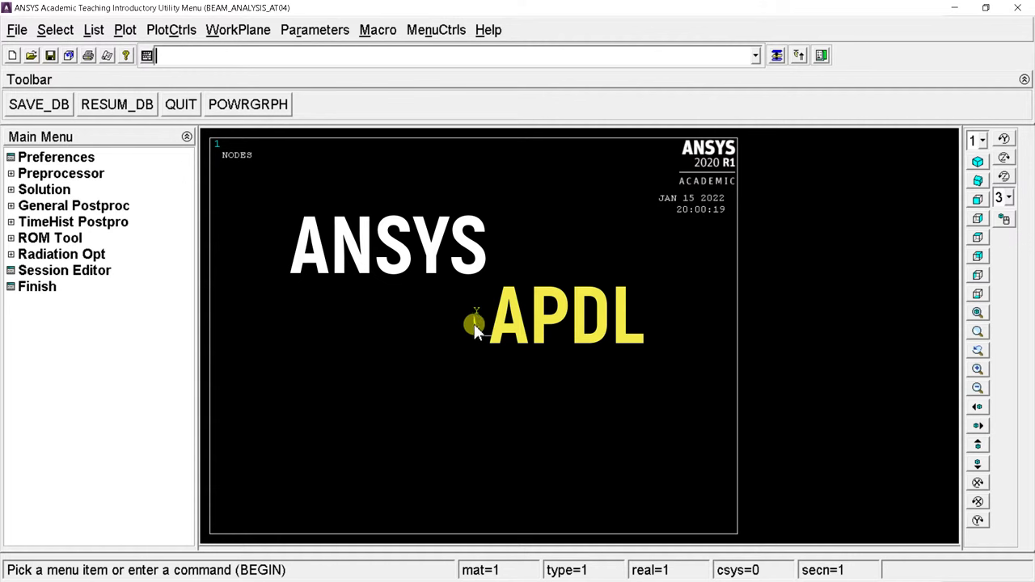
Step: Set the GUI filtering preferences to show only the Structural discipline
left_click(61, 162)
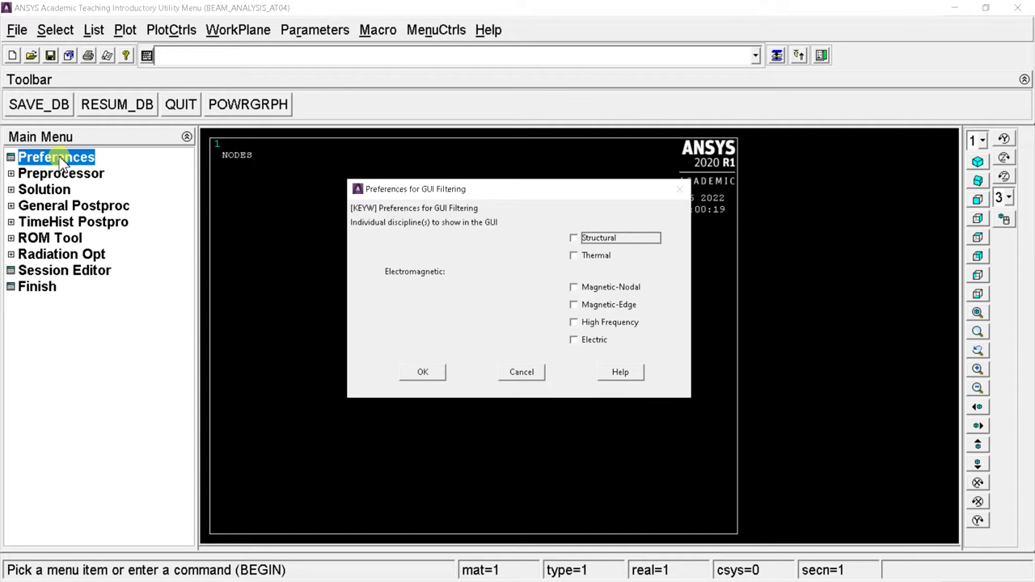
left_click(574, 238)
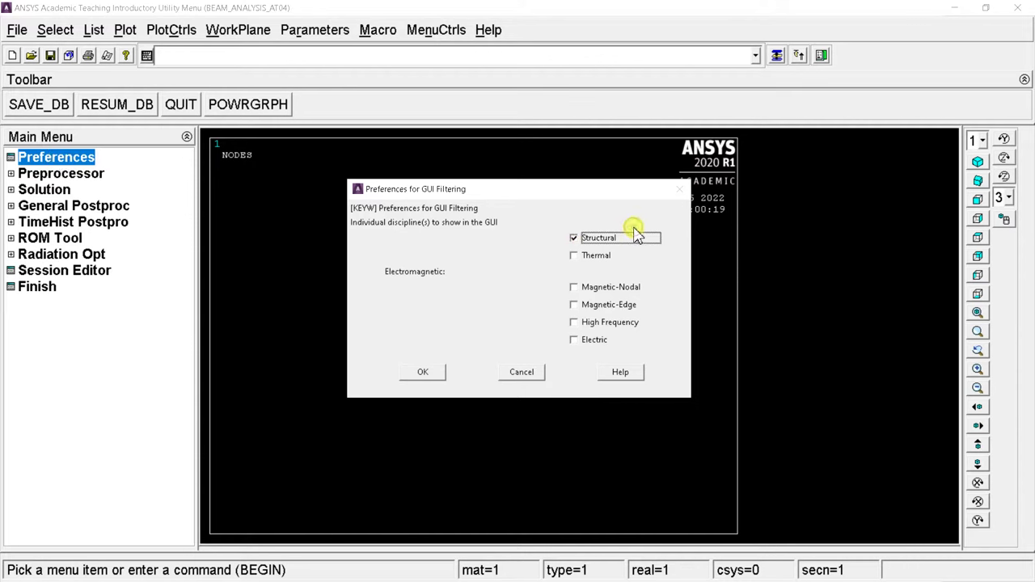
left_click(425, 373)
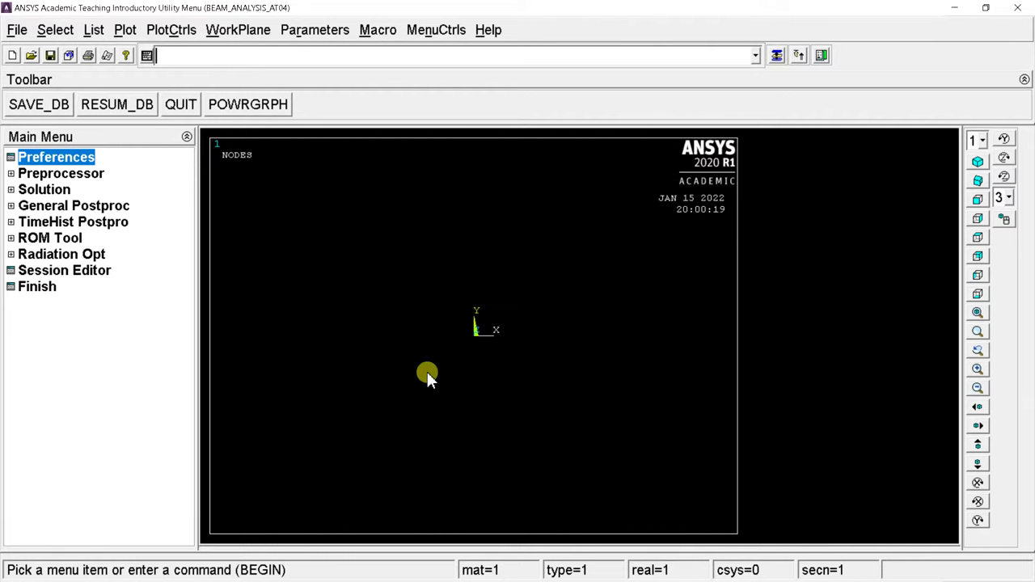
Step: Define element type 1 as a Beam, 2 node 188 (BEAM188)
left_click(11, 174)
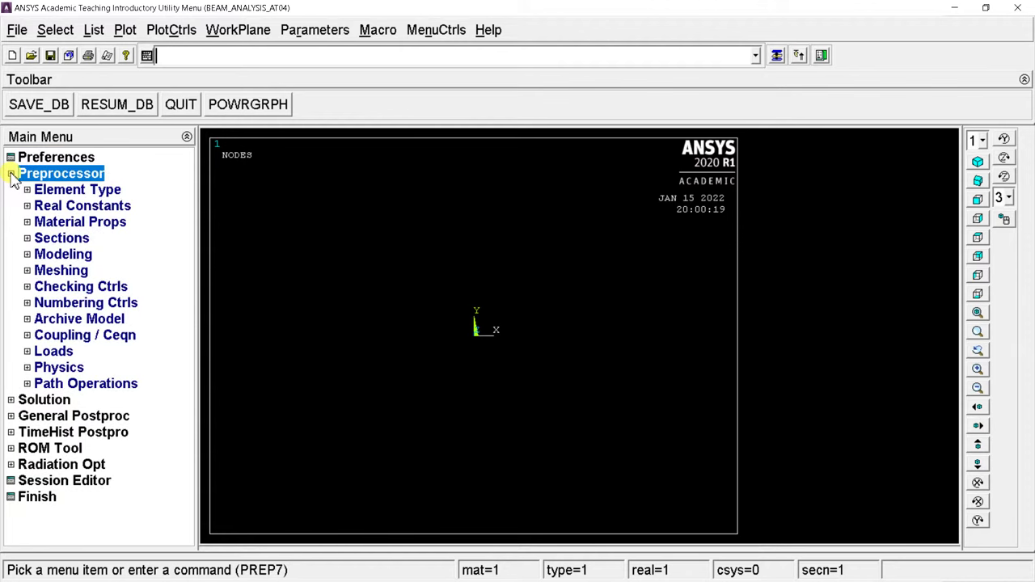
left_click(71, 191)
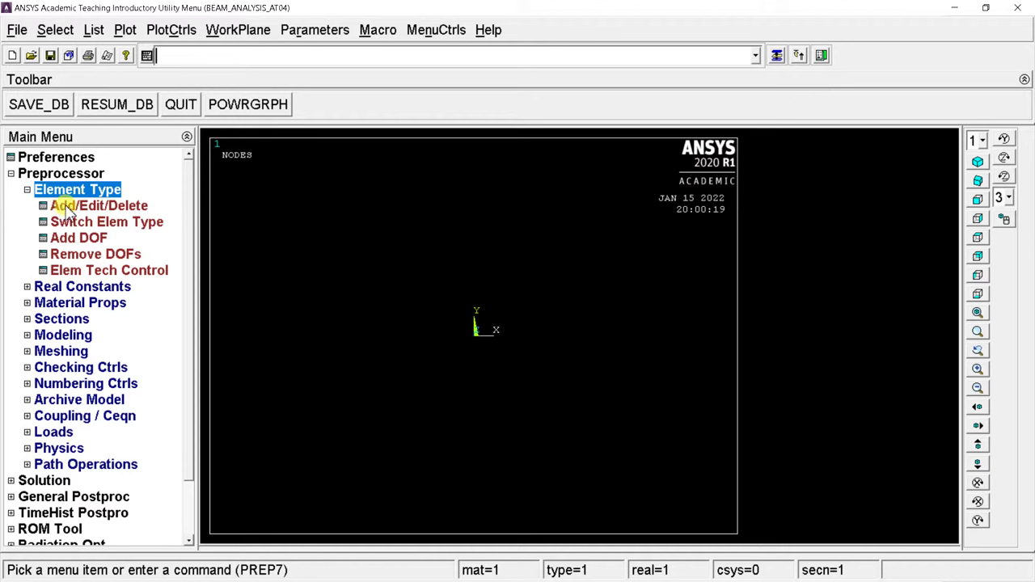
left_click(107, 211)
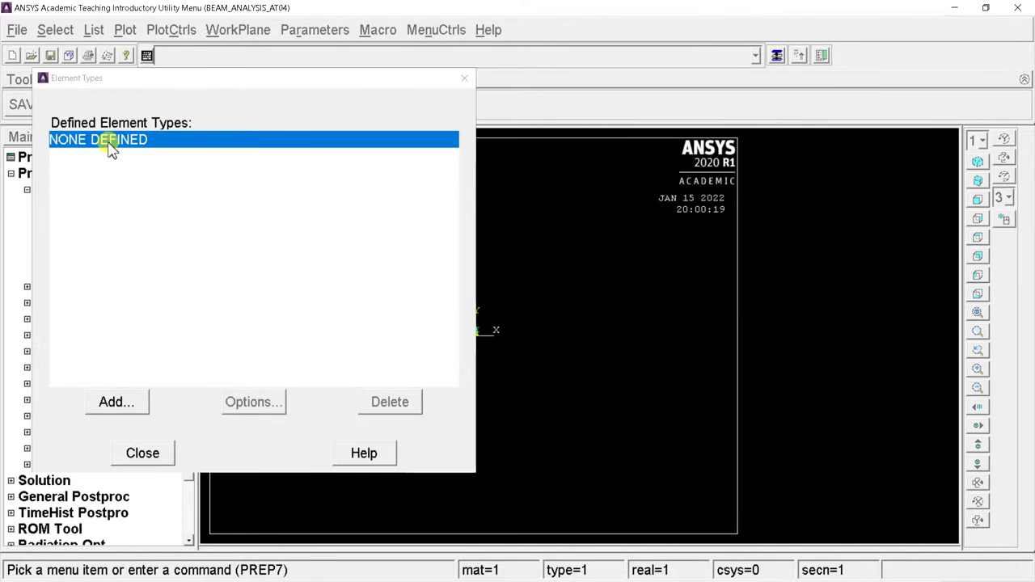
left_click(128, 411)
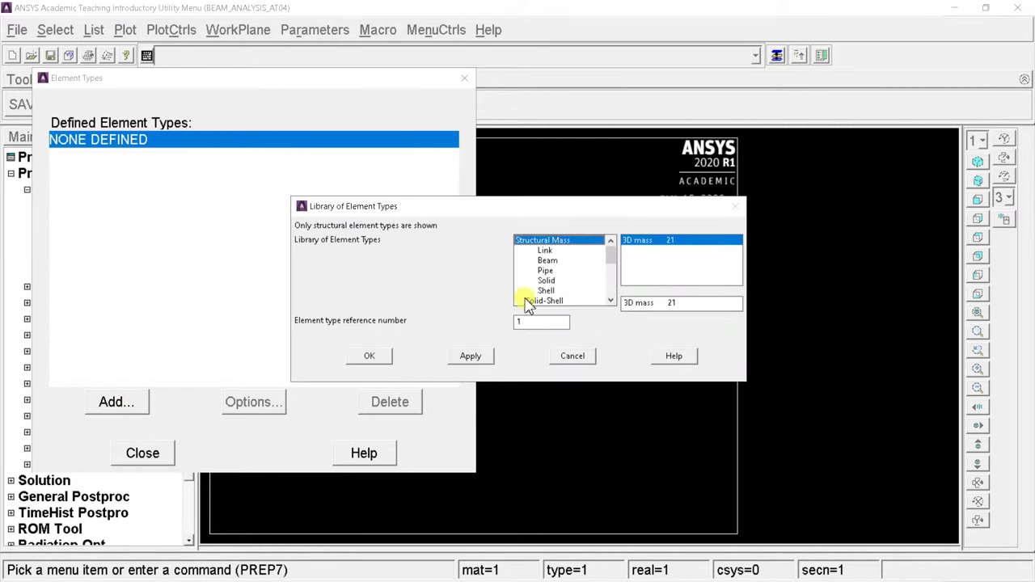
left_click(549, 261)
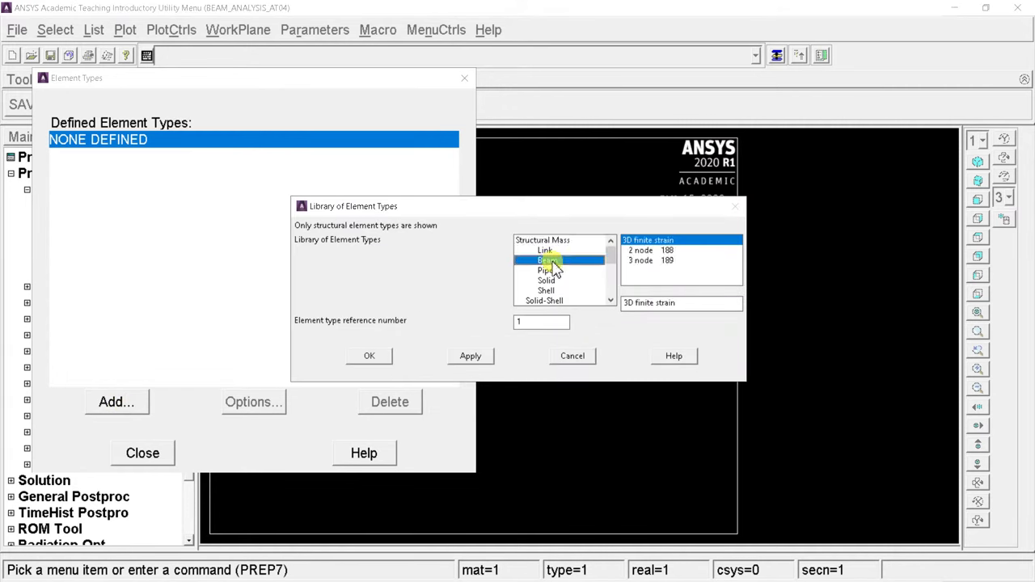
left_click(642, 252)
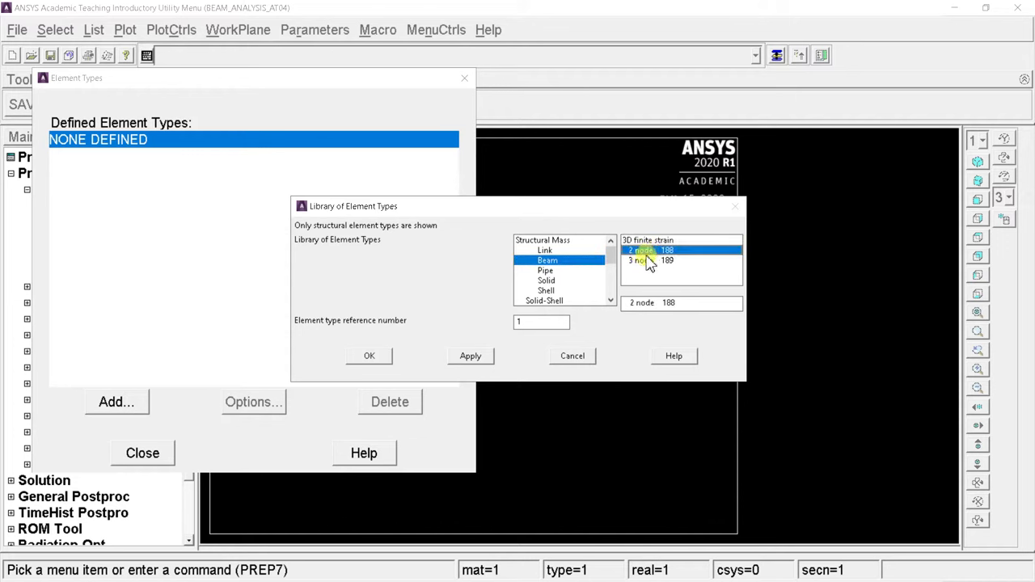
left_click(384, 361)
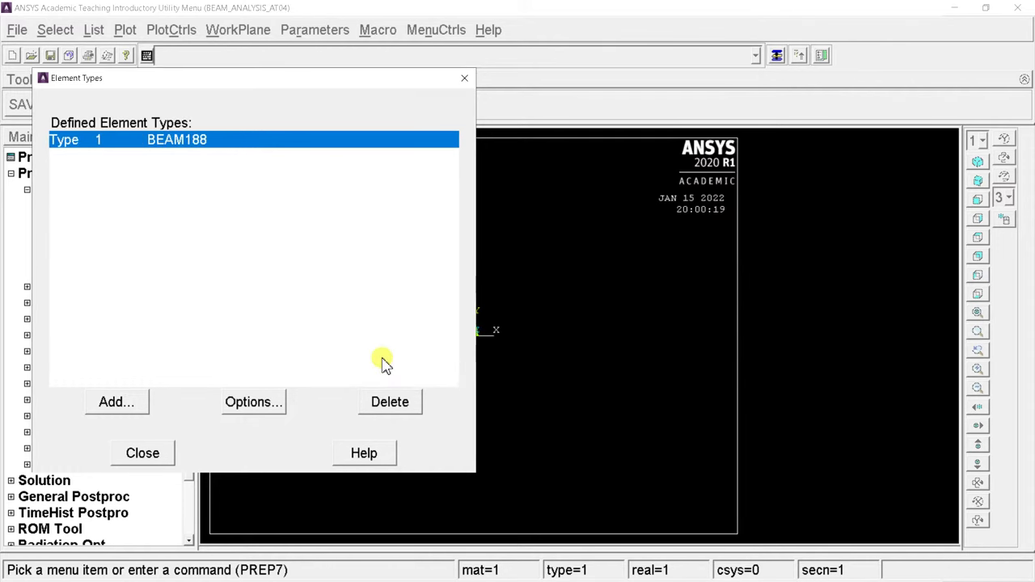
left_click(142, 453)
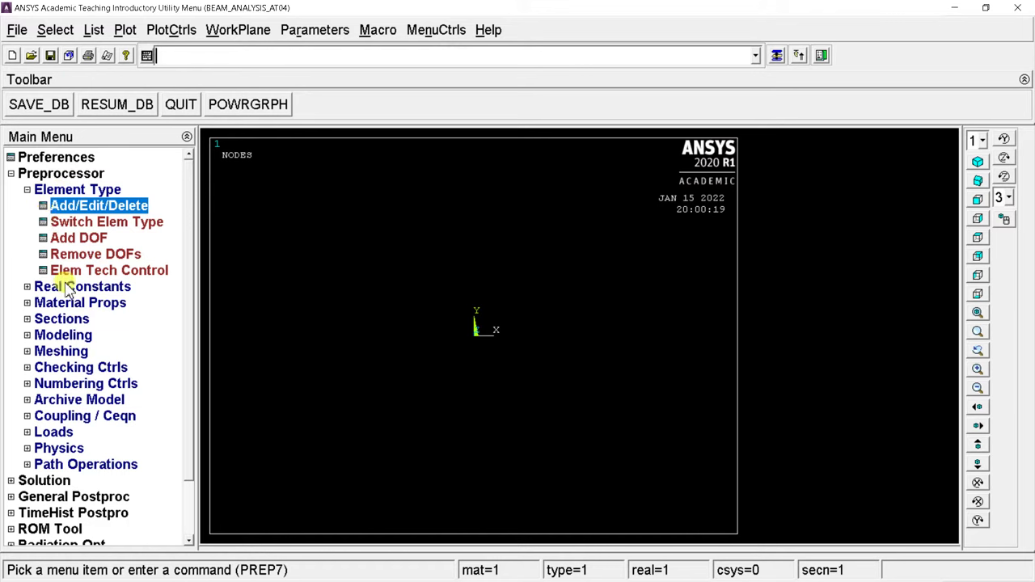
left_click(33, 194)
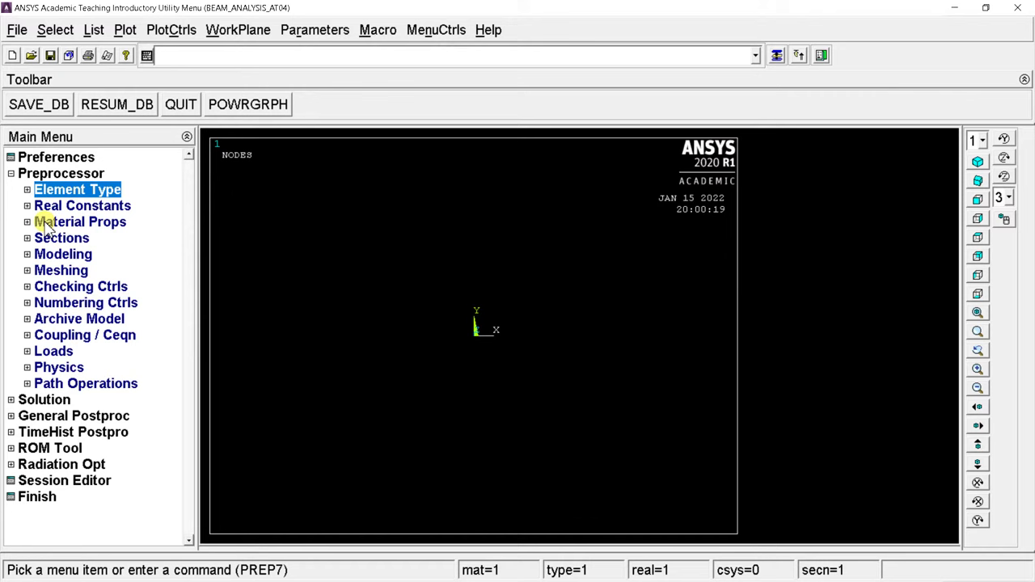
Step: Define a structural linear elastic isotropic material for model number 1 with EX 20000 and PRXY 0.3
left_click(47, 225)
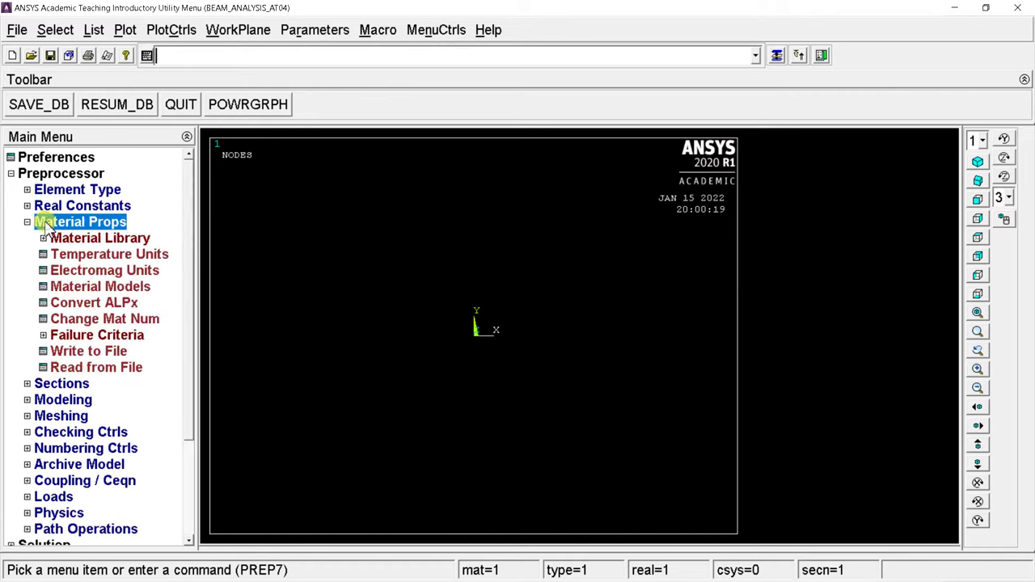
left_click(78, 290)
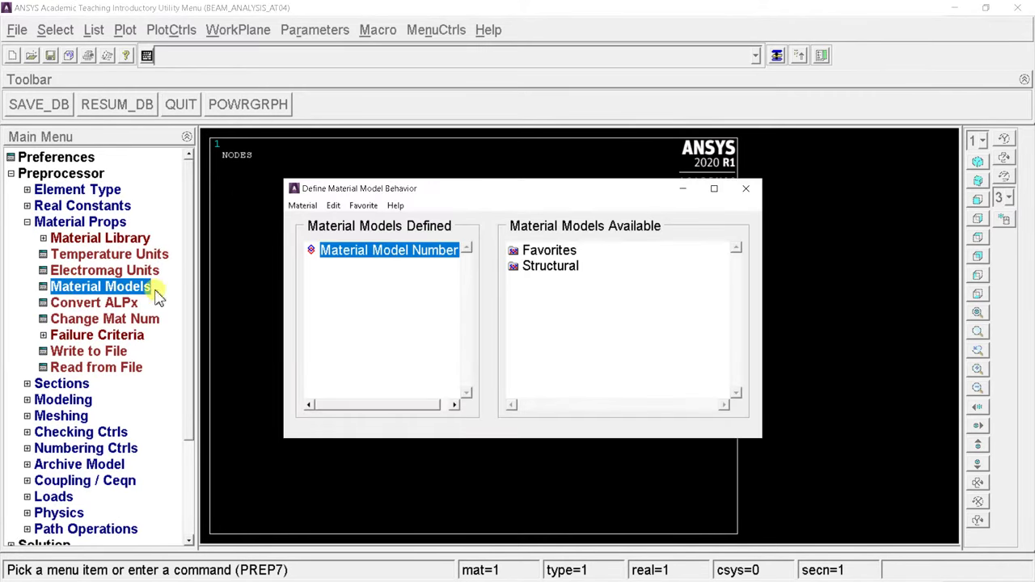
double_click(530, 269)
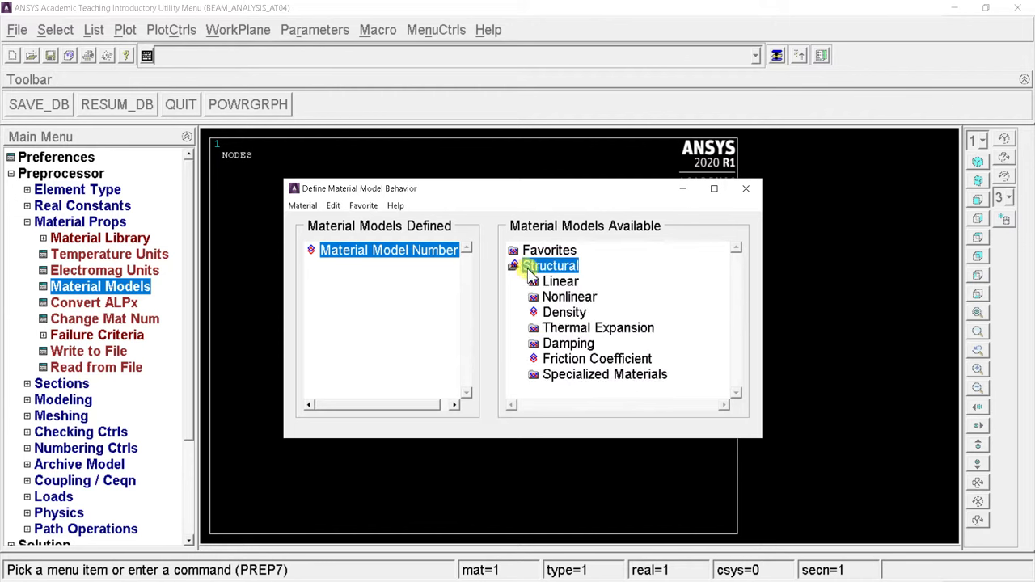
double_click(557, 283)
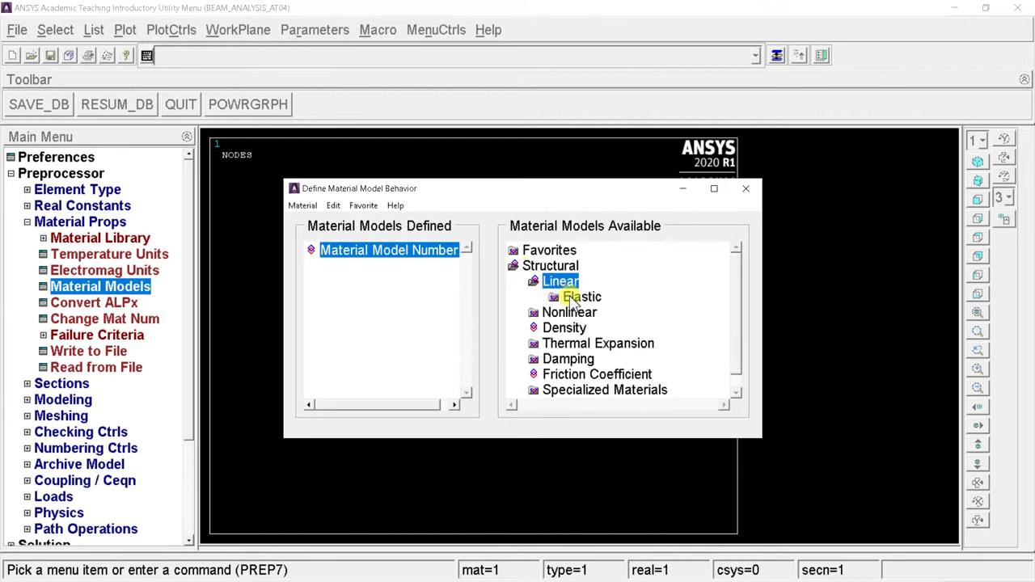
double_click(575, 297)
double_click(605, 313)
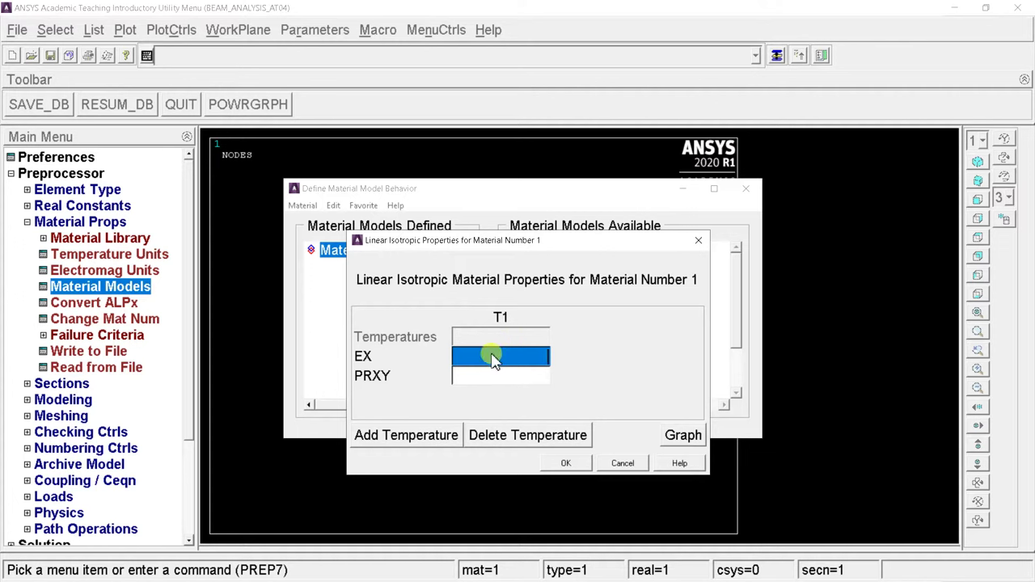
type("20000")
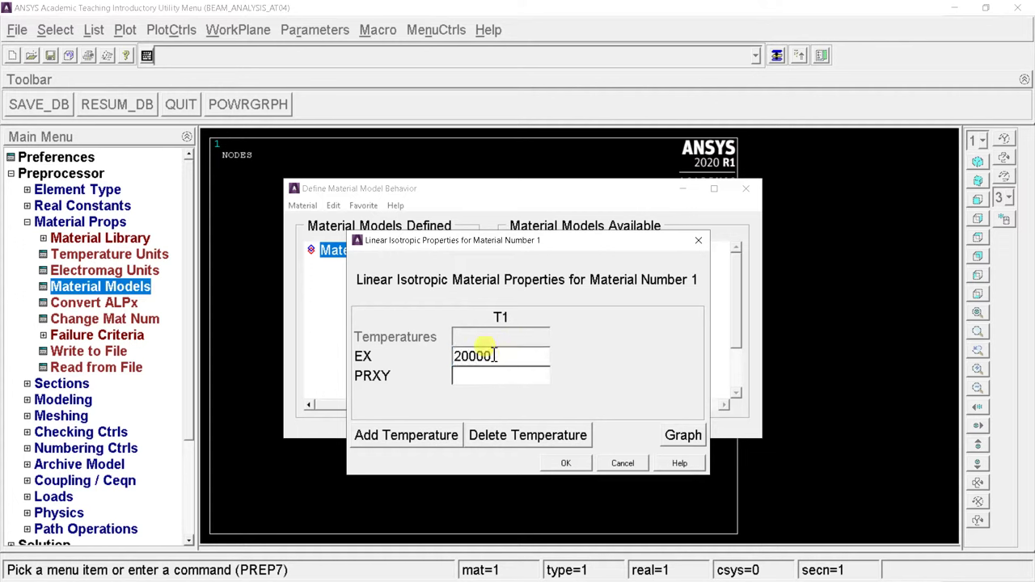
left_click(494, 377)
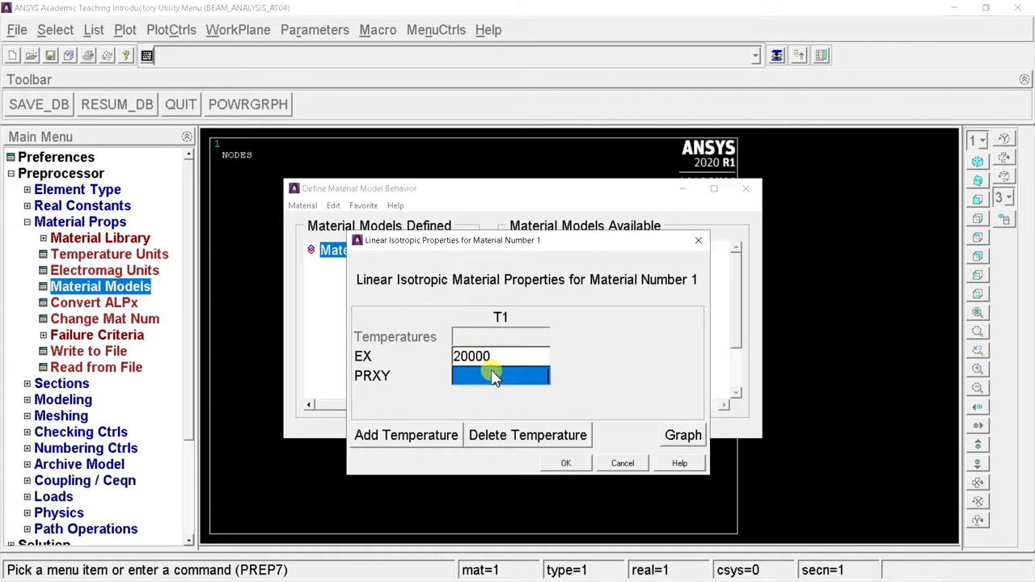
type("0.3")
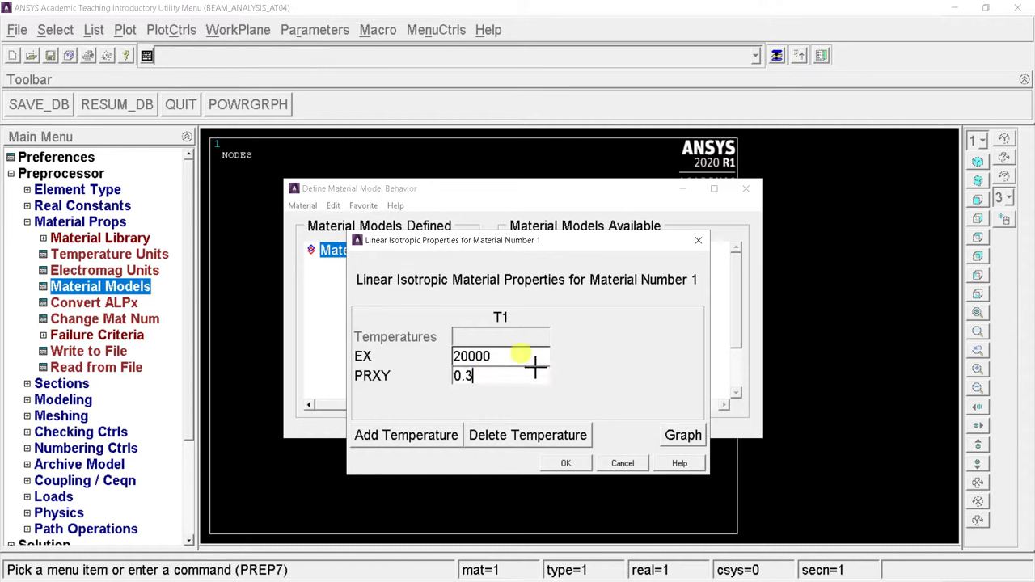
left_click(566, 464)
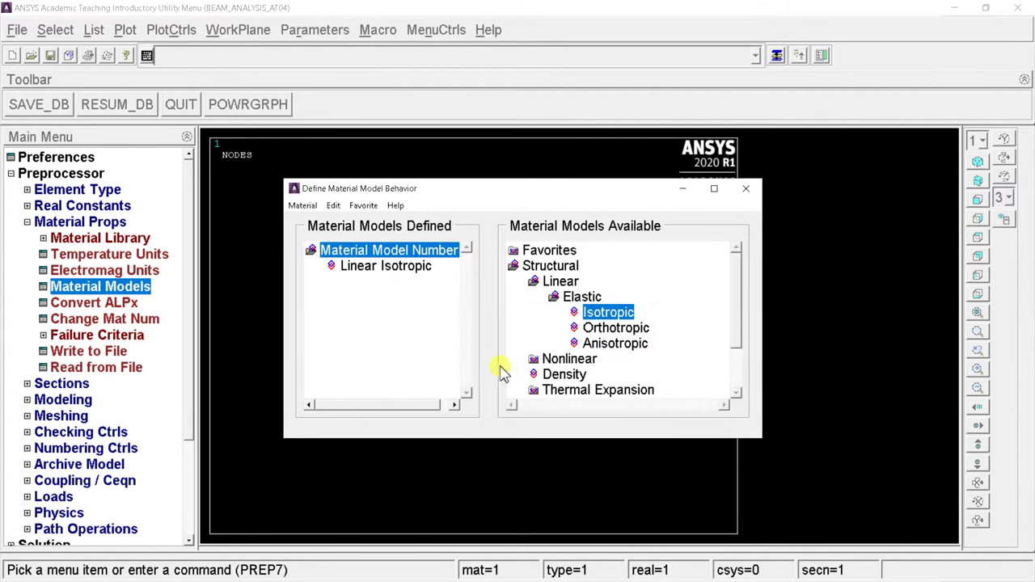
left_click(742, 192)
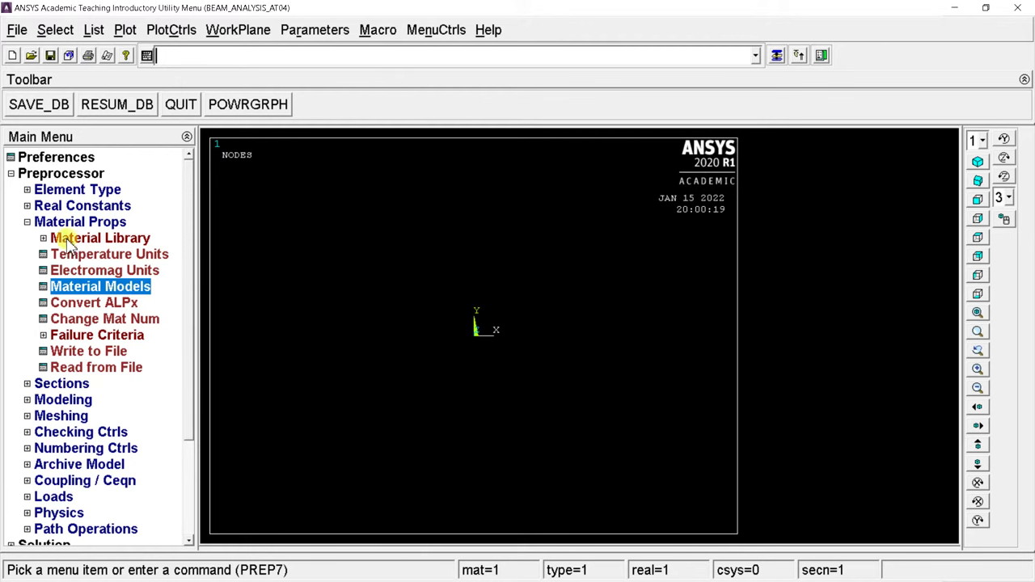
left_click(27, 222)
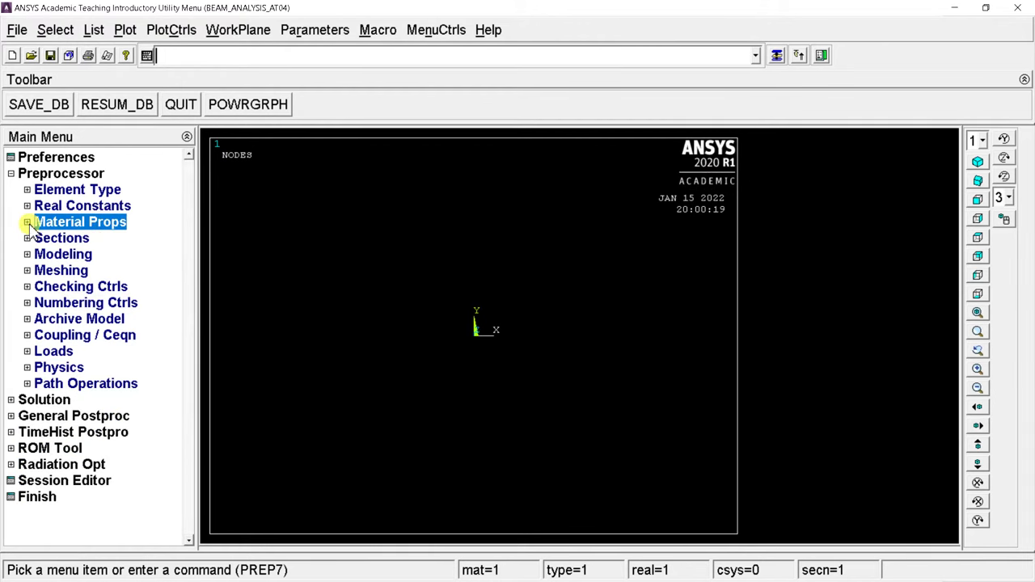
Step: Define a solid rectangular common beam section with ID 1, centroid offset, and both B and H set to 10
left_click(30, 238)
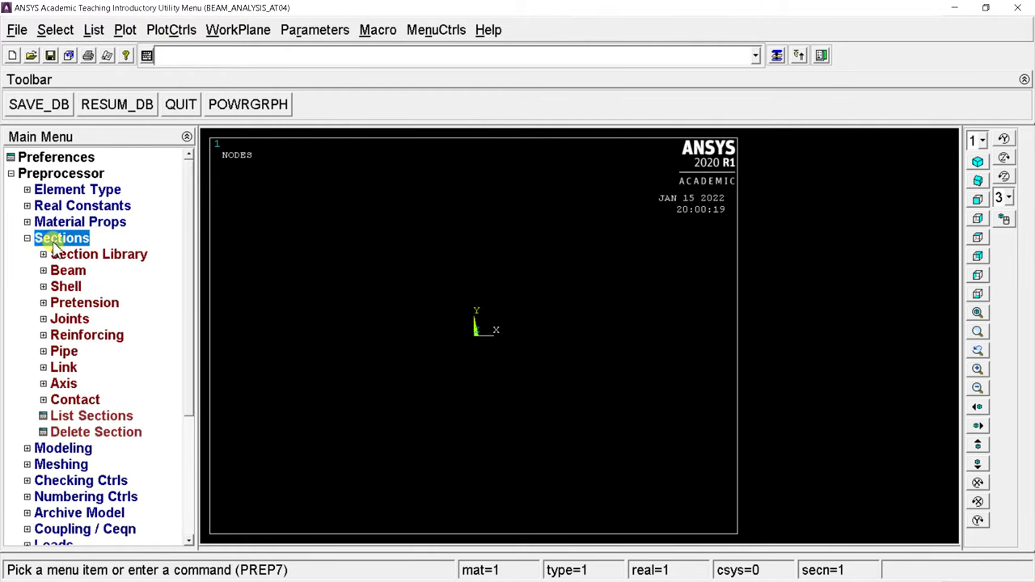
left_click(70, 272)
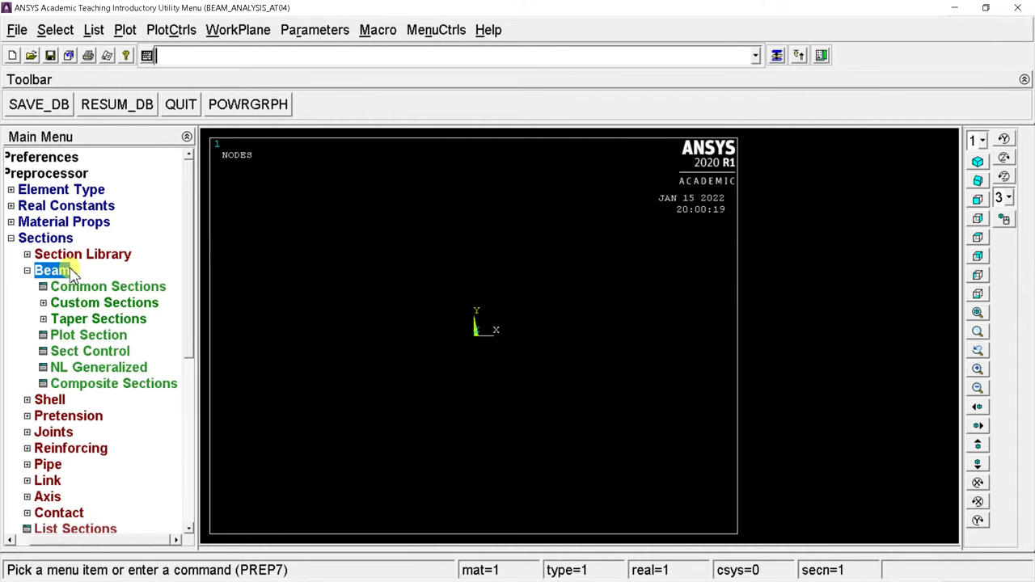
left_click(87, 288)
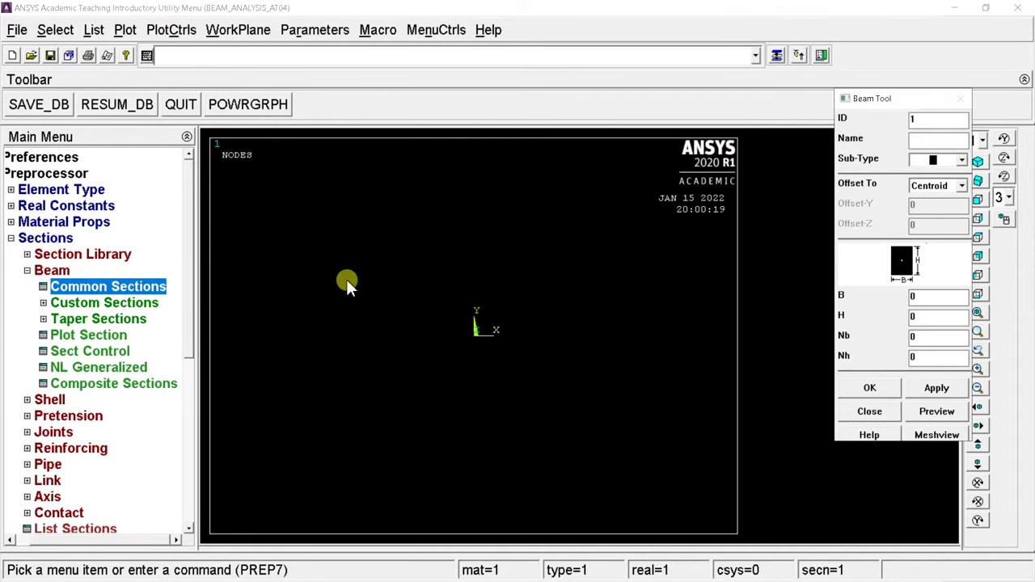
left_click_drag(866, 98, 437, 137)
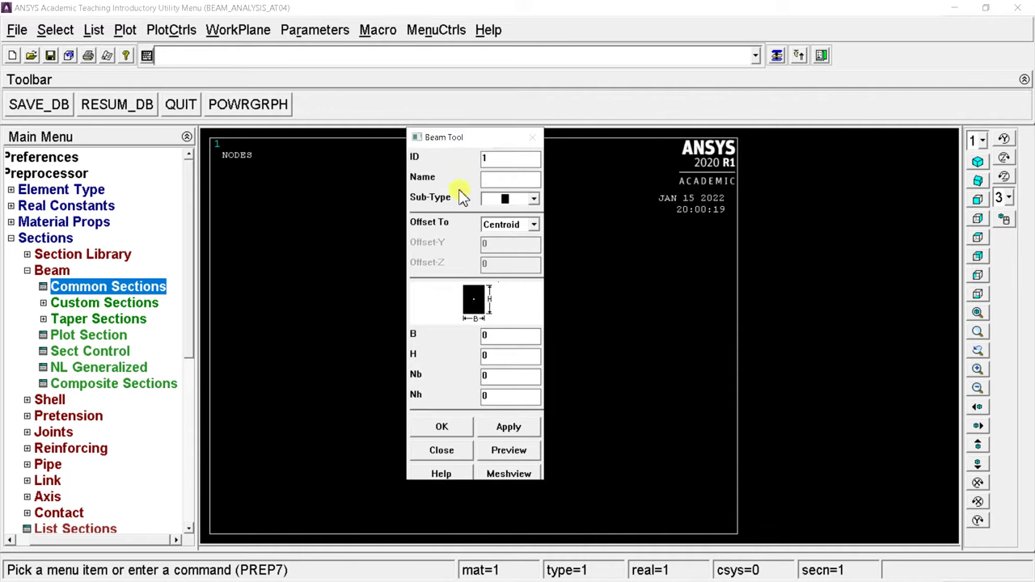
left_click(534, 199)
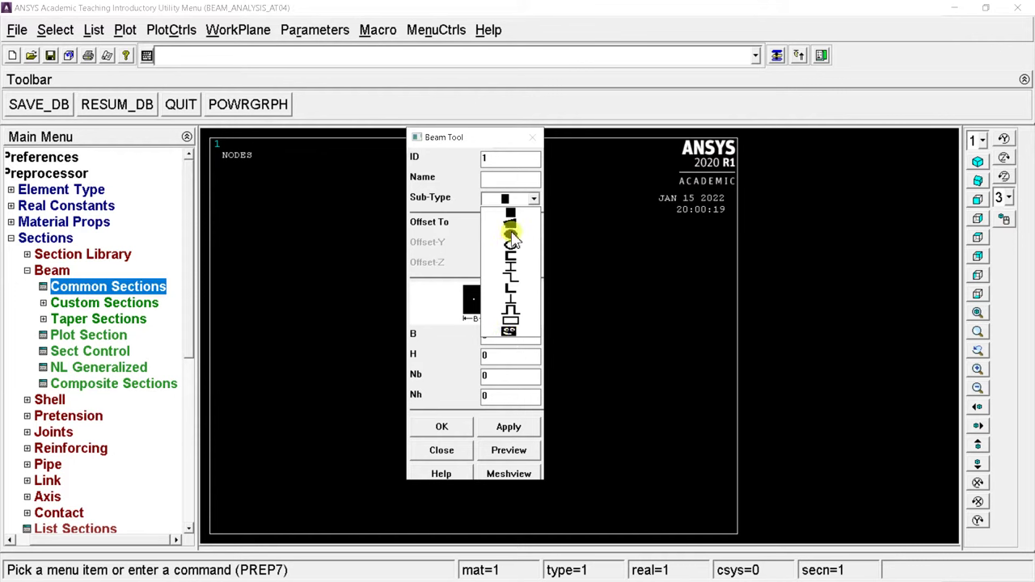
left_click(455, 204)
double_click(495, 336)
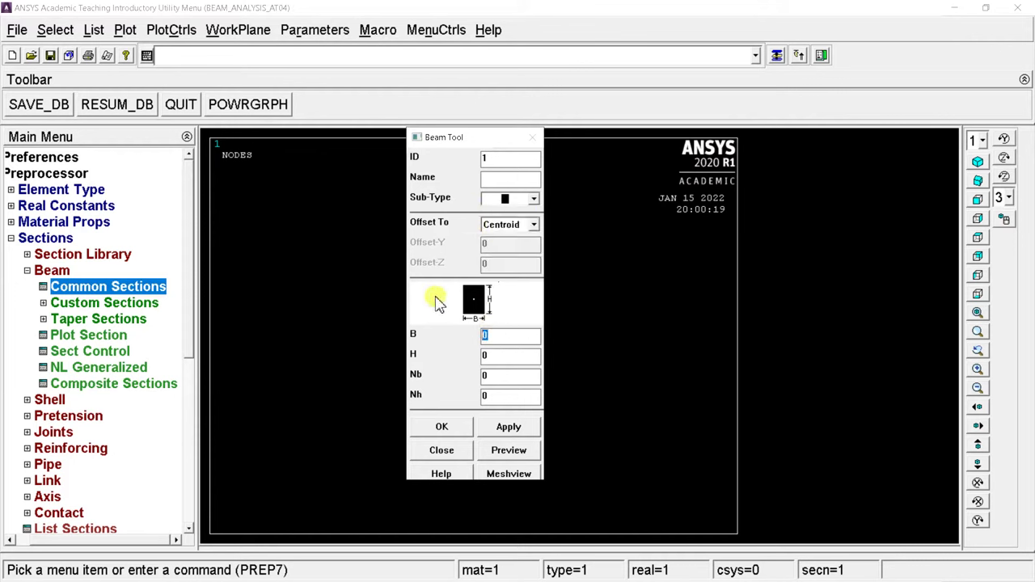
type("10")
double_click(488, 356)
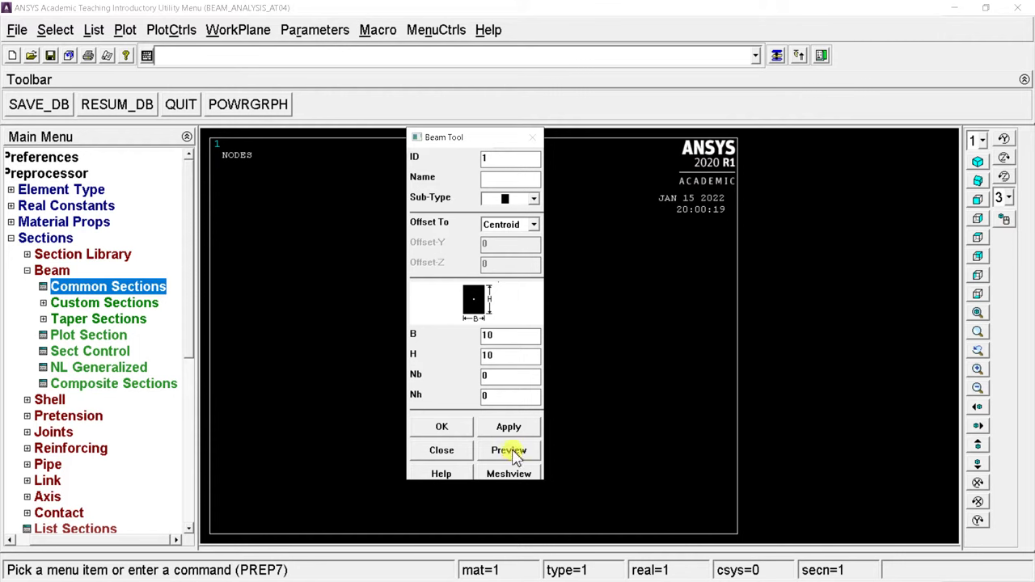
left_click(466, 433)
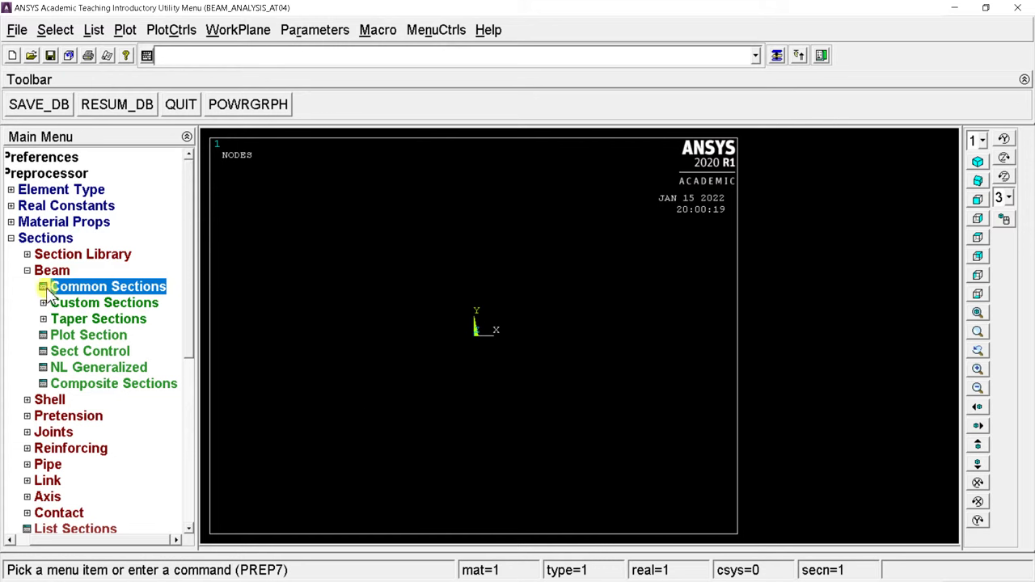
left_click(27, 270)
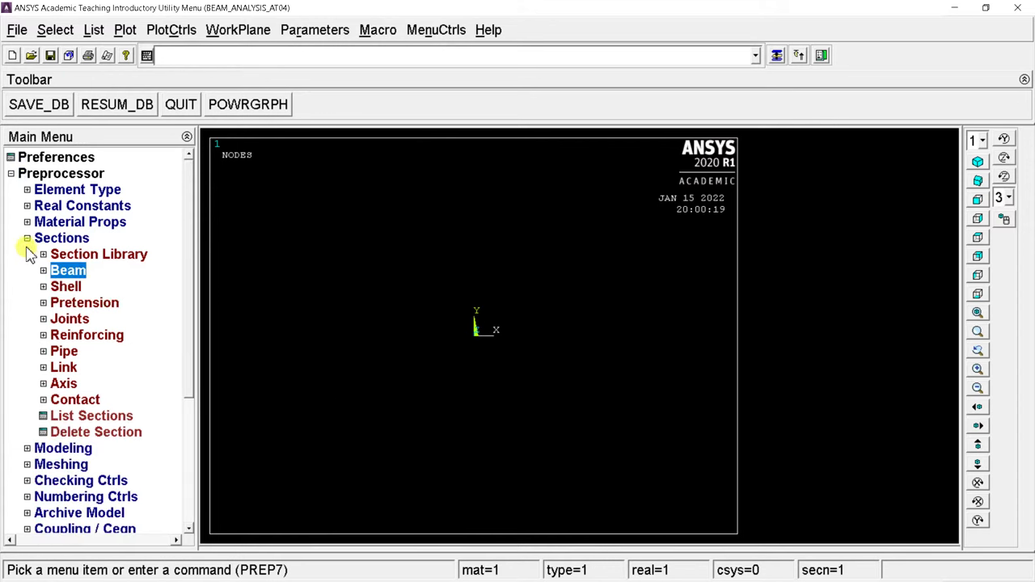
left_click(27, 240)
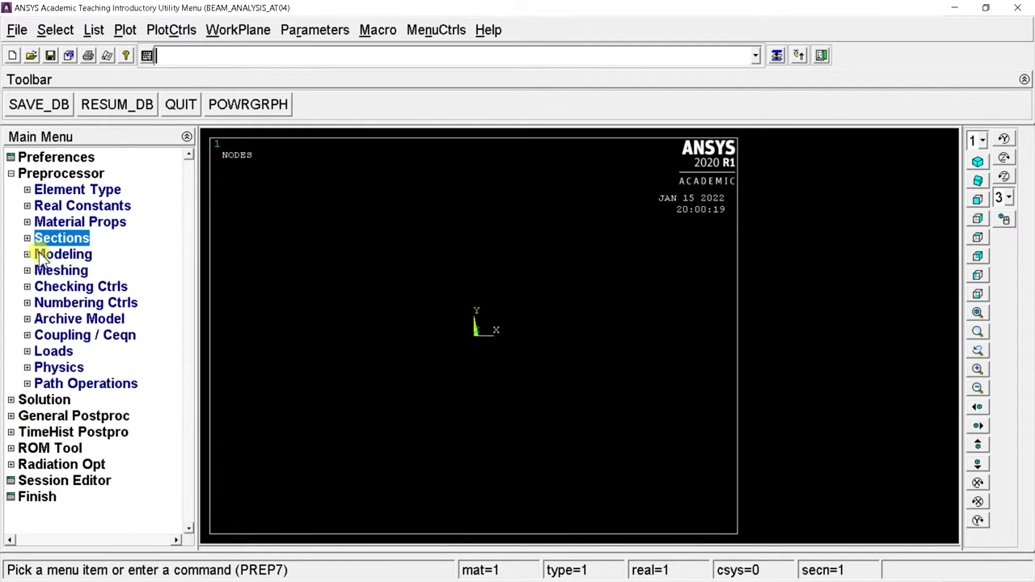
Step: Create keypoint 1 at location 0, 0, 0 in the active coordinate system
left_click(40, 257)
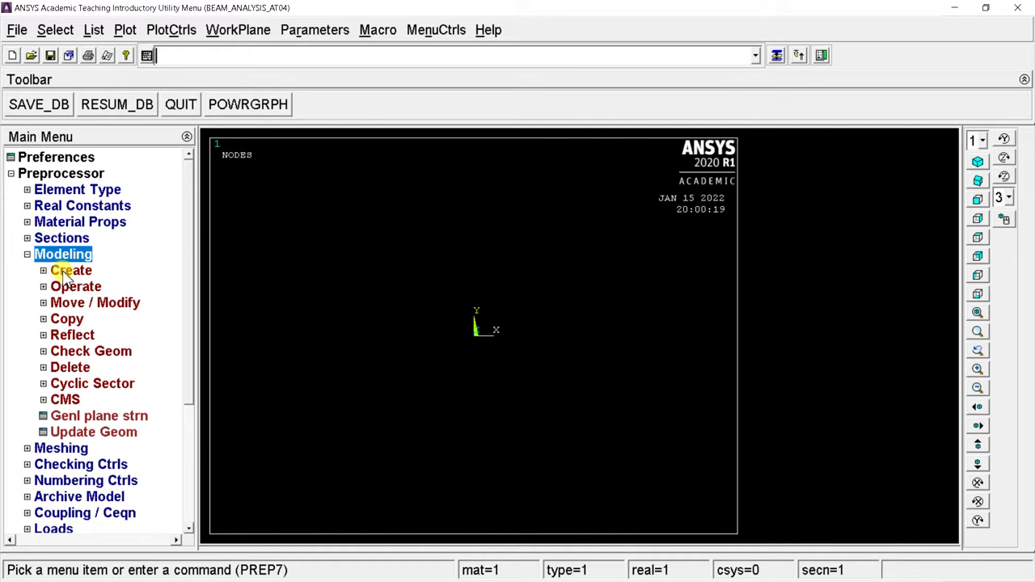
left_click(65, 273)
left_click(86, 288)
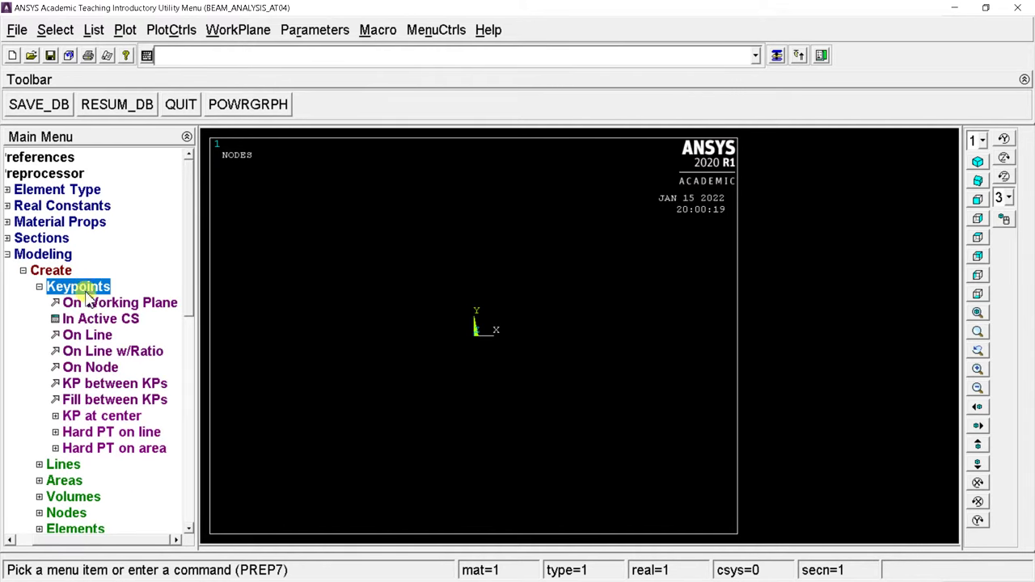
left_click(96, 321)
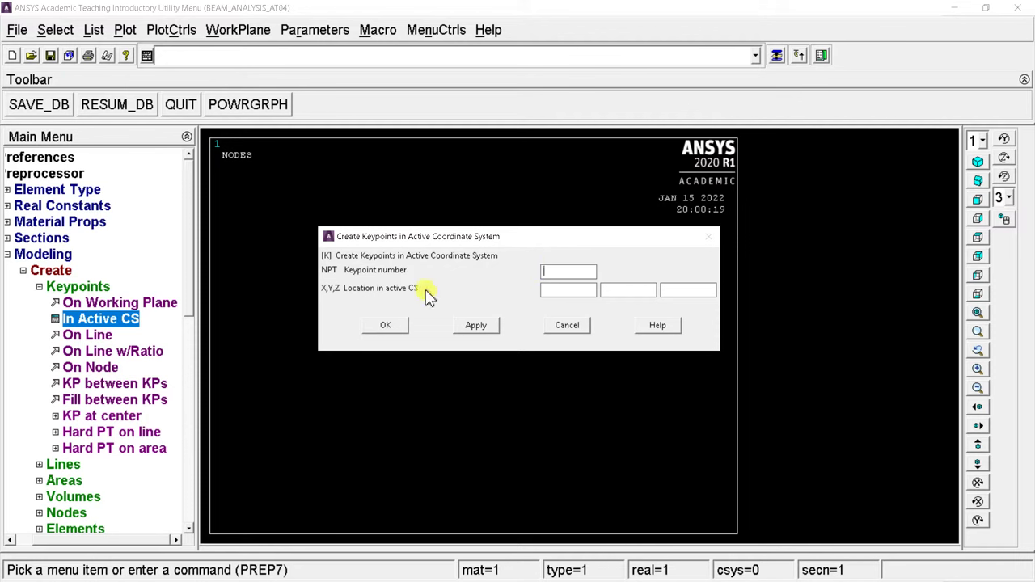
type("1")
type("0")
left_click(607, 289)
type("0")
left_click(670, 290)
type("0")
left_click(475, 325)
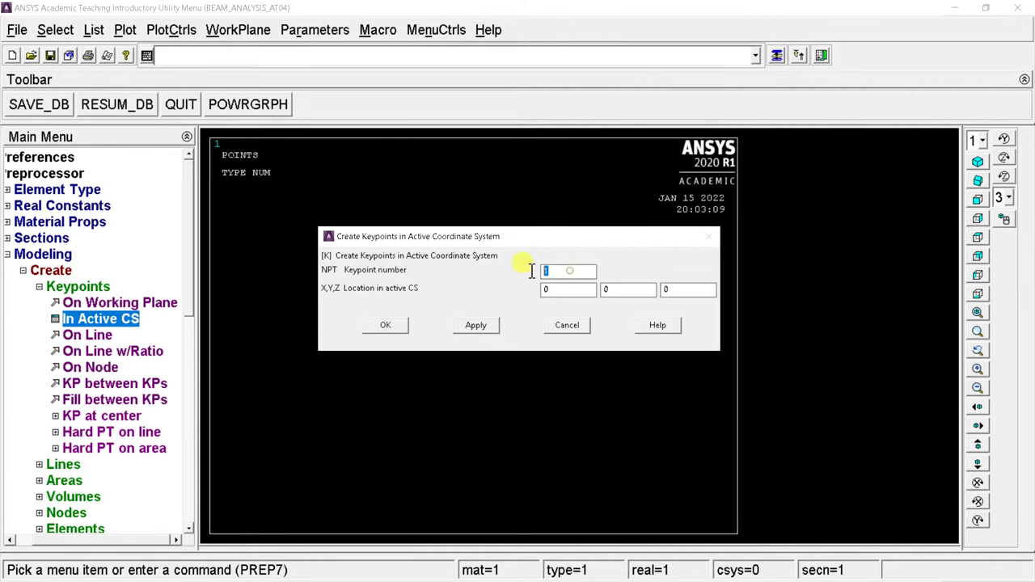
Step: Create keypoint 2 at location 100, 0, 0 in the active coordinate system
left_click(568, 289)
double_click(546, 291)
type("100")
left_click(396, 326)
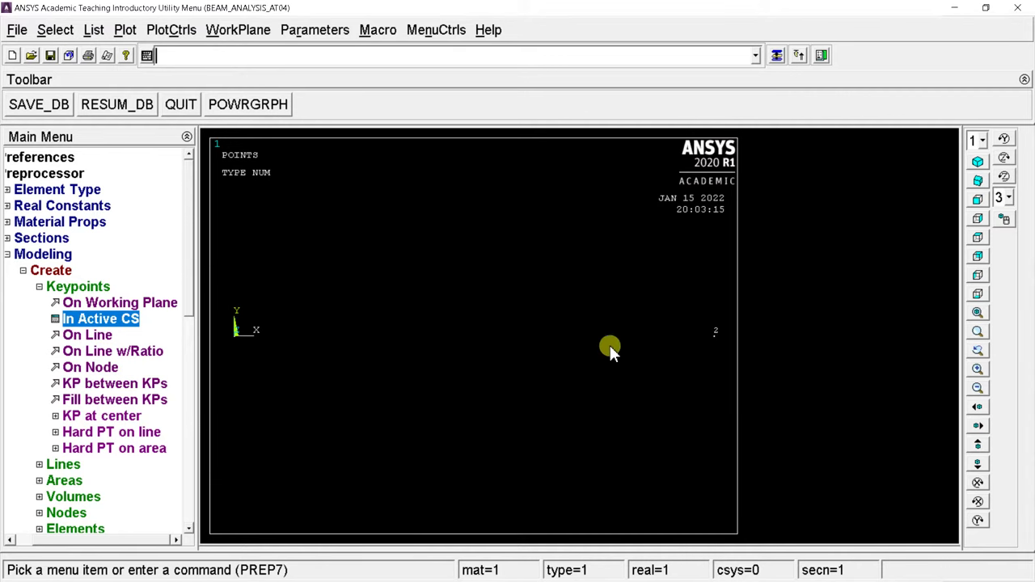
Step: Create a straight line between keypoints 1 and 2
left_click(40, 286)
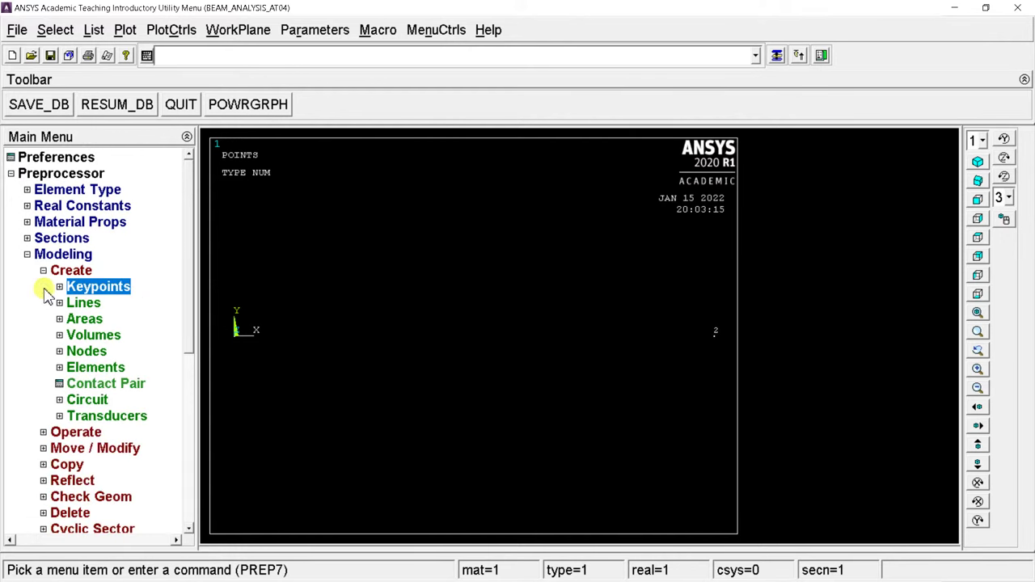
left_click(61, 302)
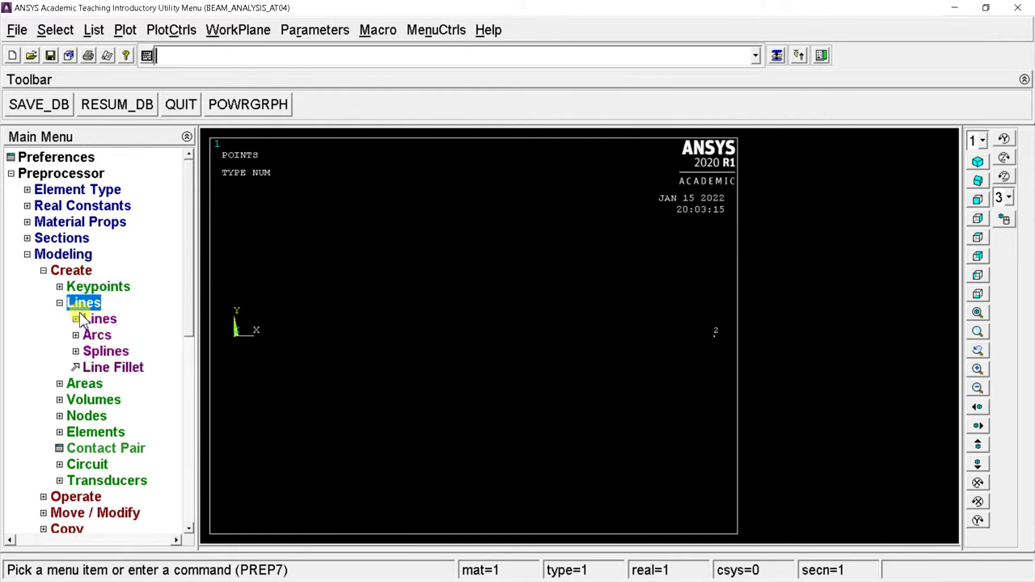
left_click(94, 320)
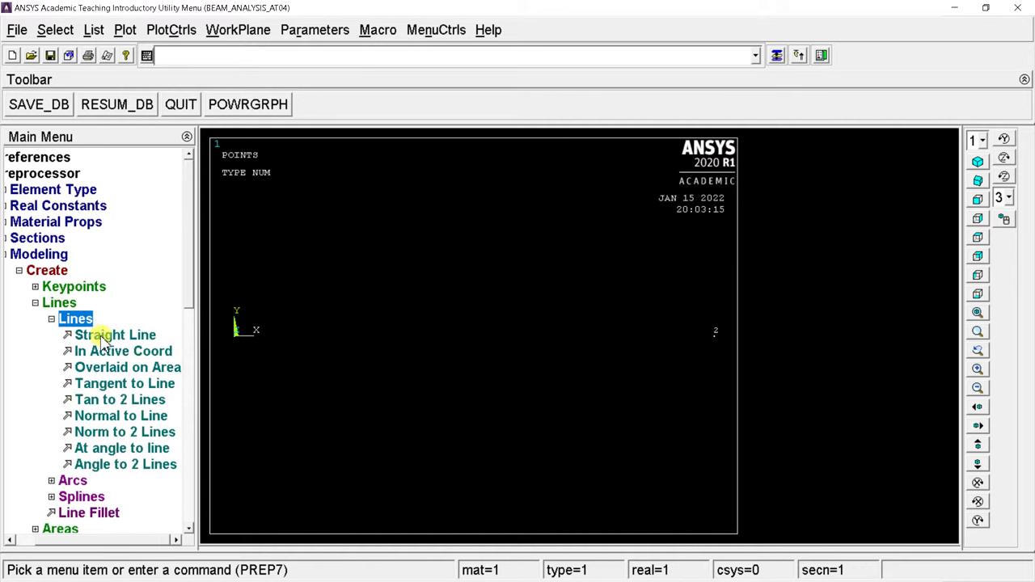
left_click(142, 338)
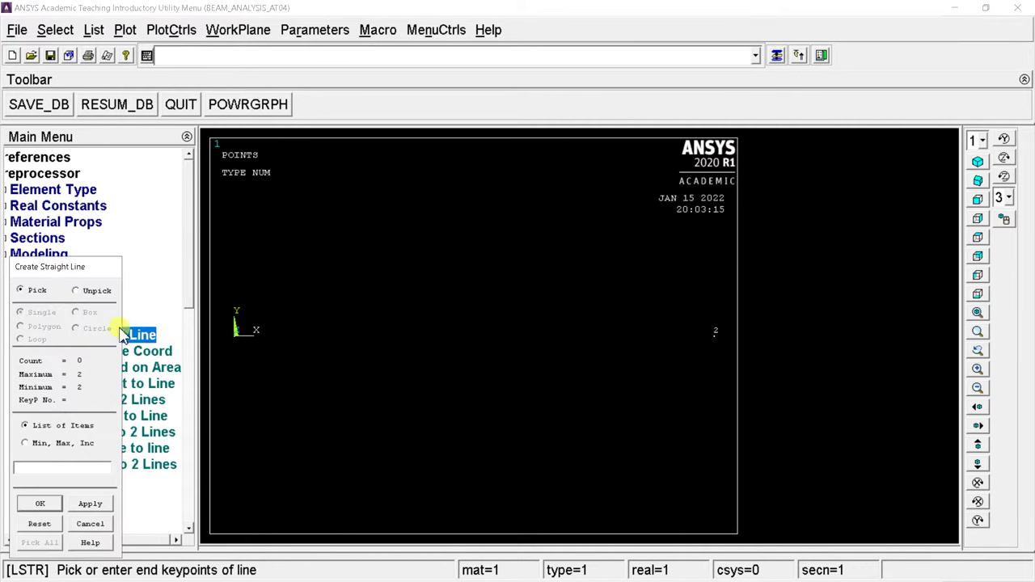
left_click_drag(74, 268, 162, 149)
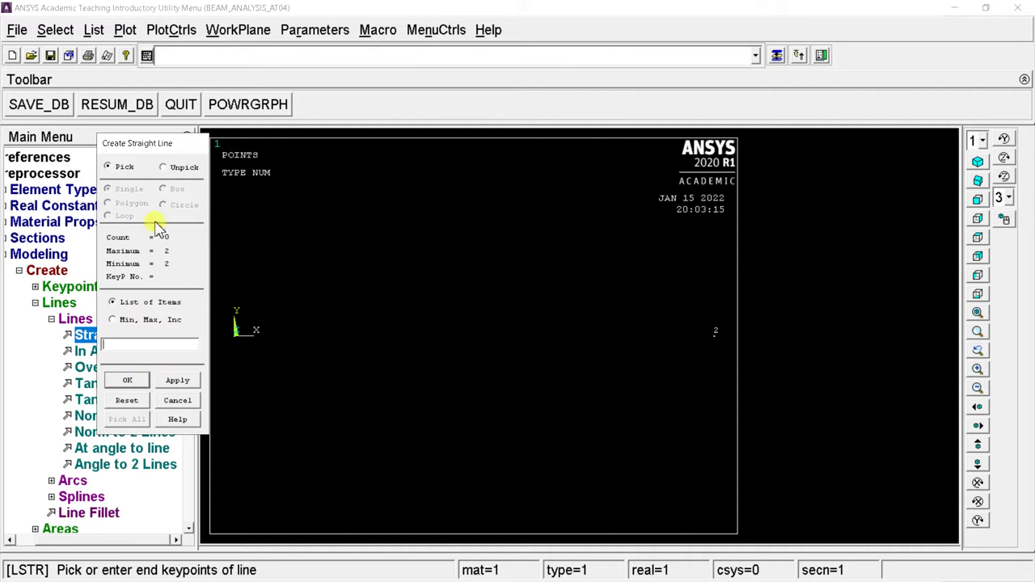
left_click(711, 333)
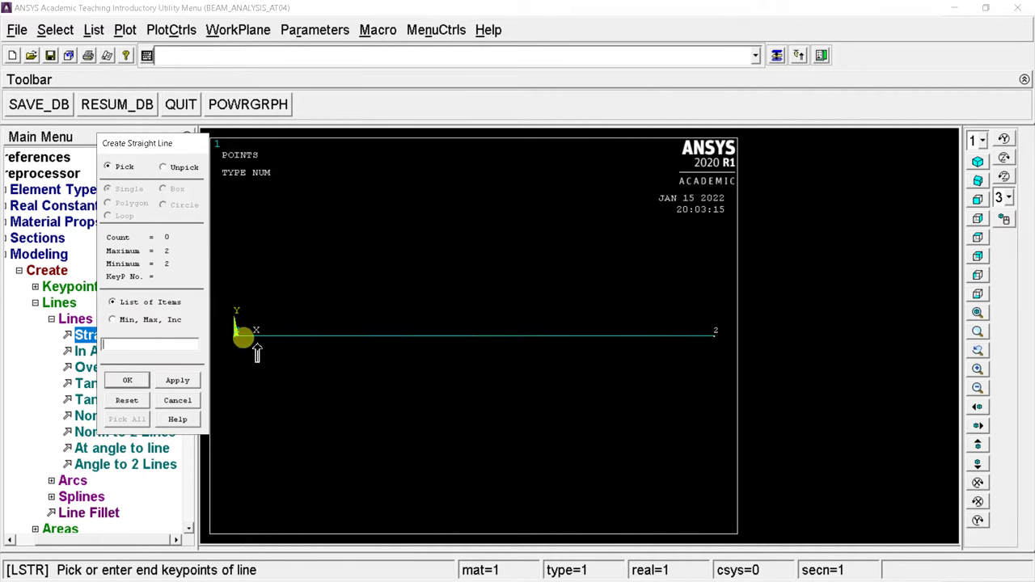
left_click(127, 380)
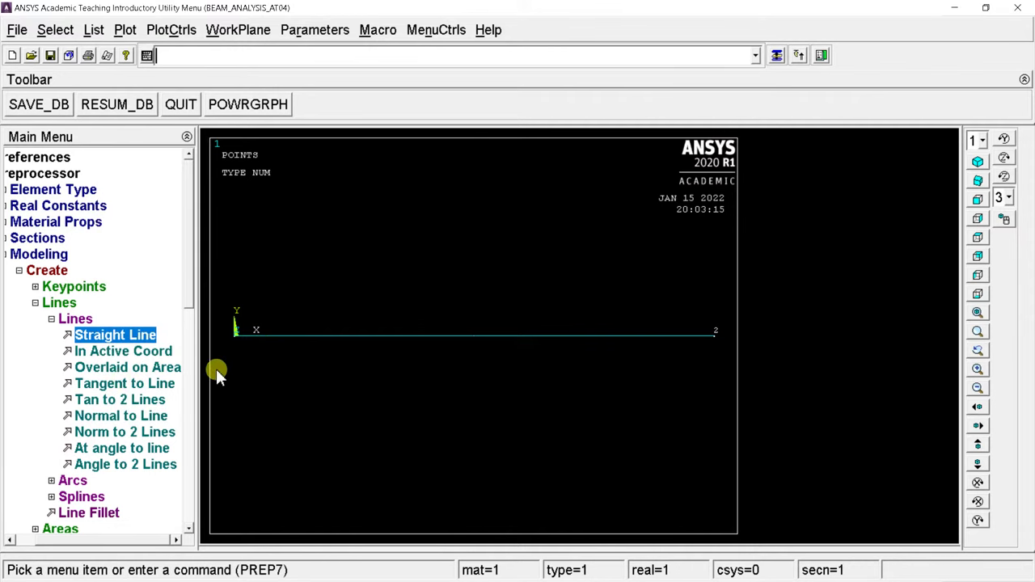
Step: Set the element size on the beam line to 100 element divisions with the MeshTool
left_click(35, 302)
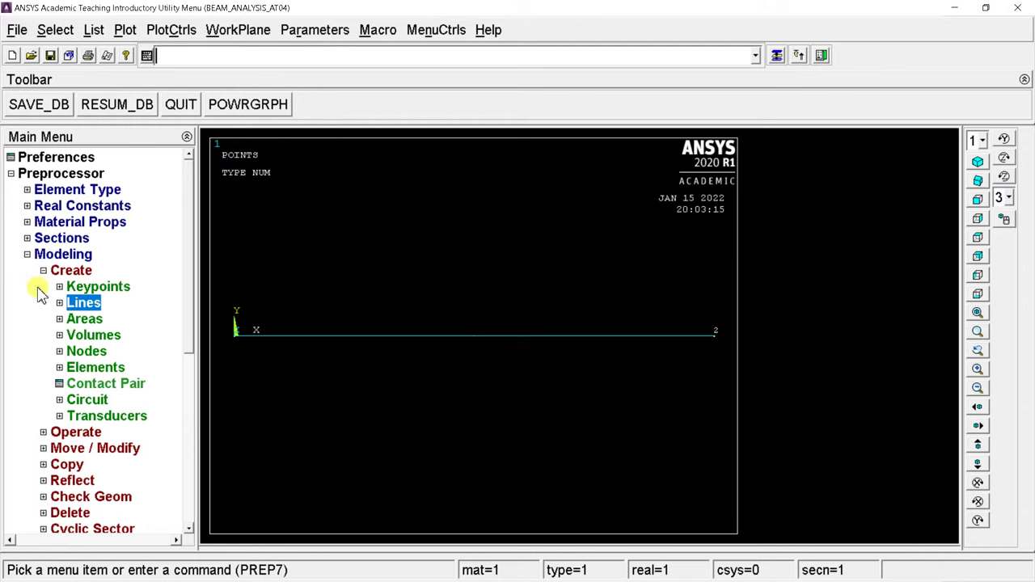
left_click(43, 271)
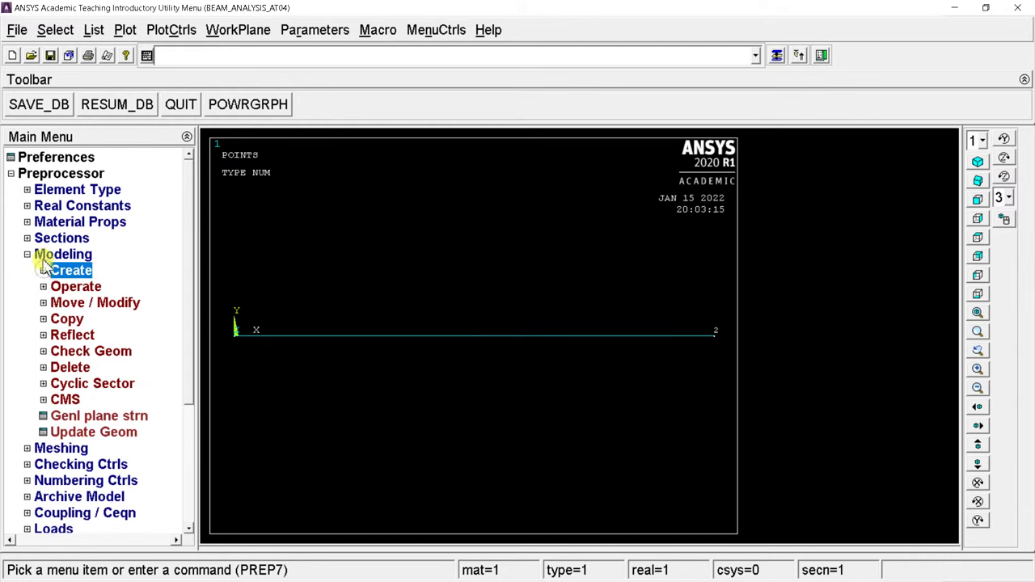
left_click(27, 255)
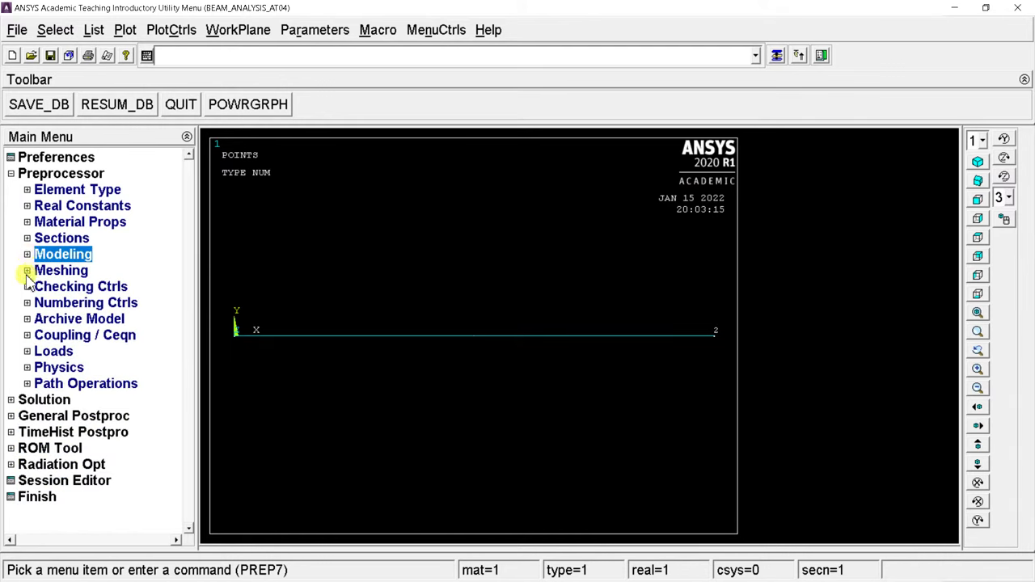
left_click(27, 270)
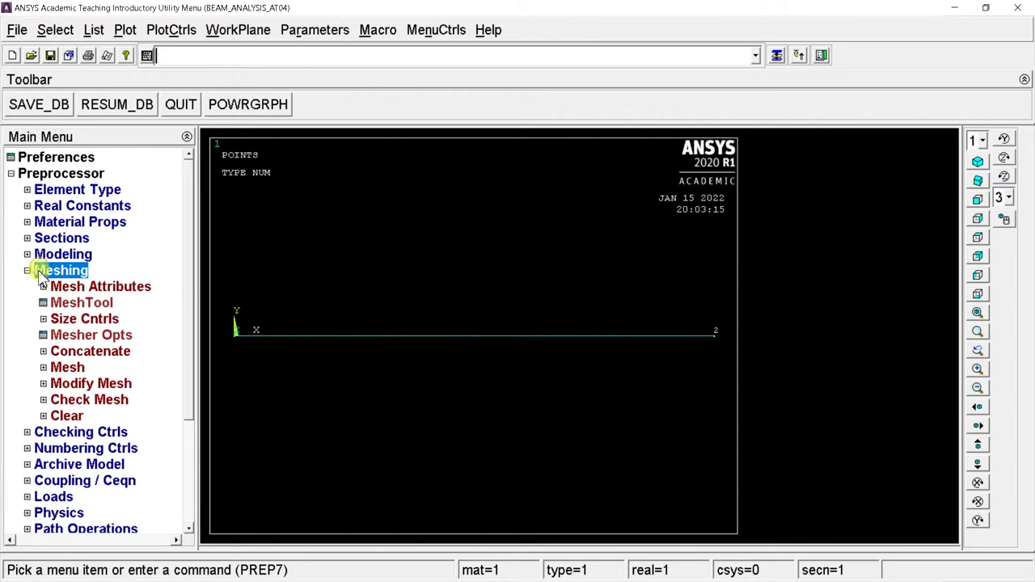
left_click(73, 305)
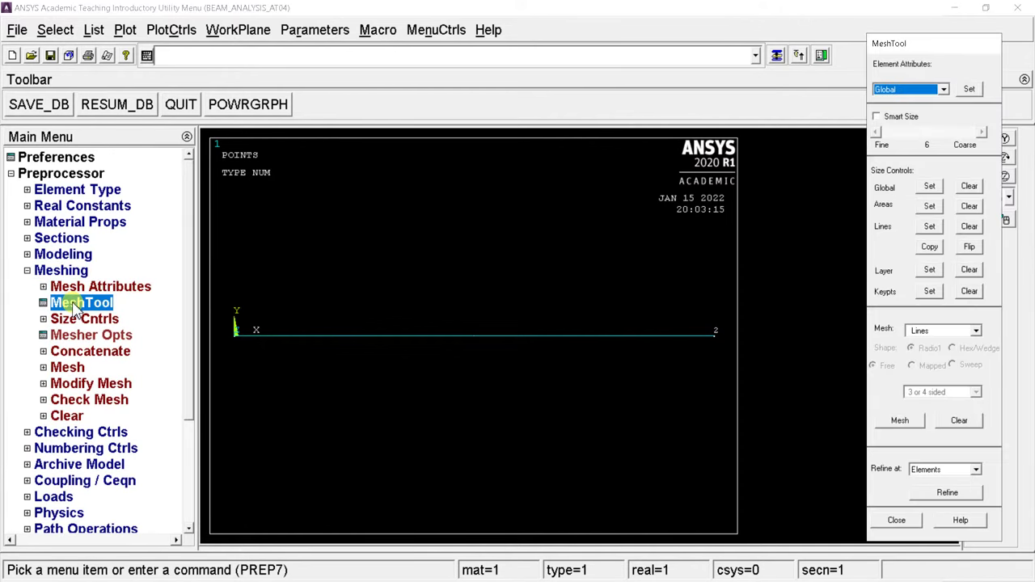
left_click(929, 228)
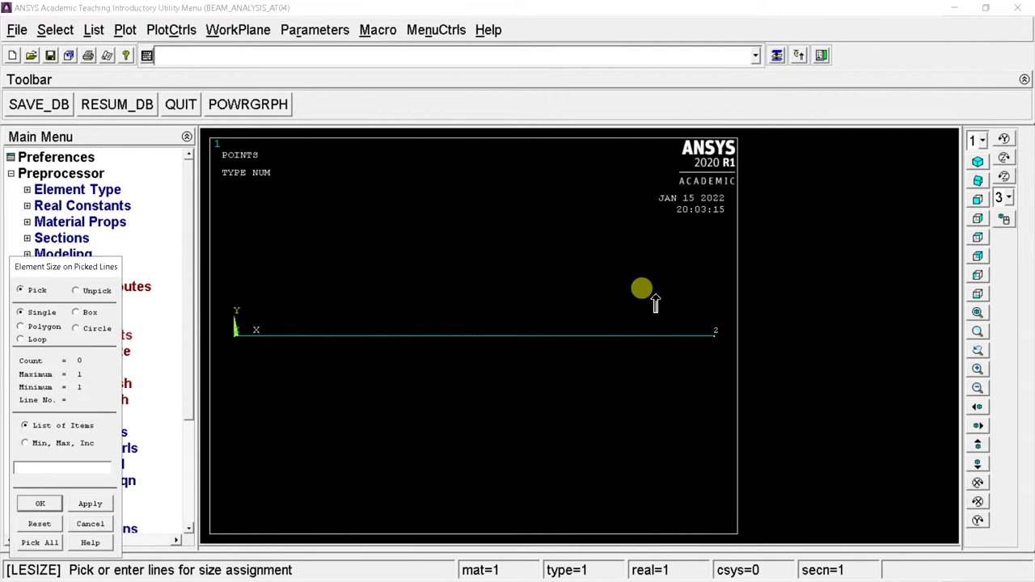
left_click(557, 336)
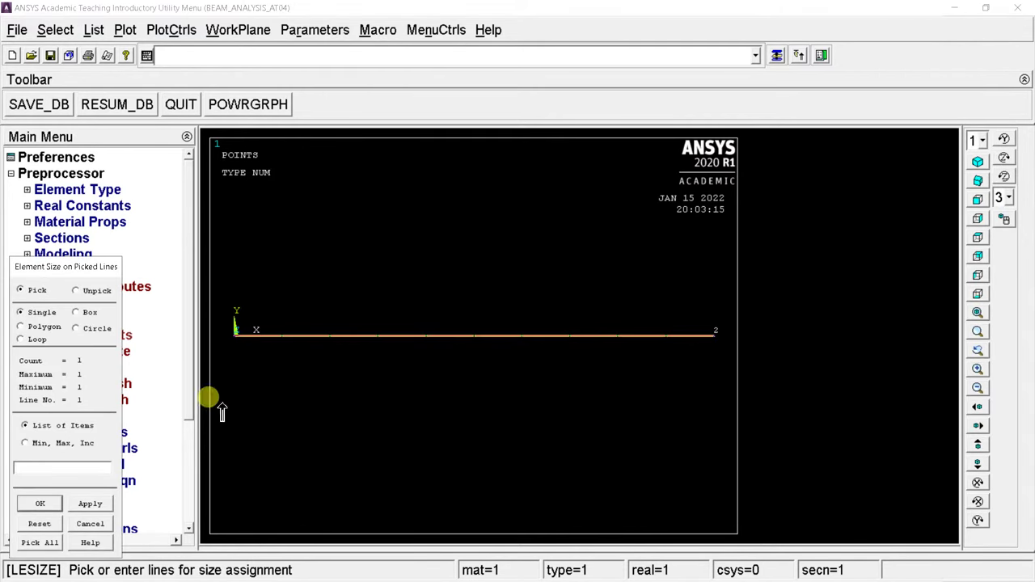
left_click(40, 504)
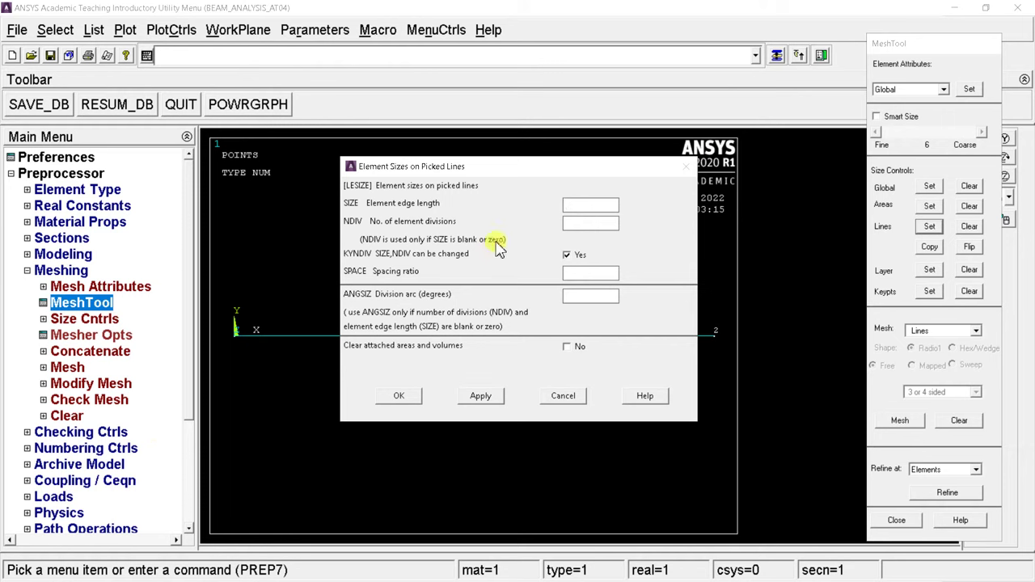
left_click(582, 224)
type("100")
left_click(404, 397)
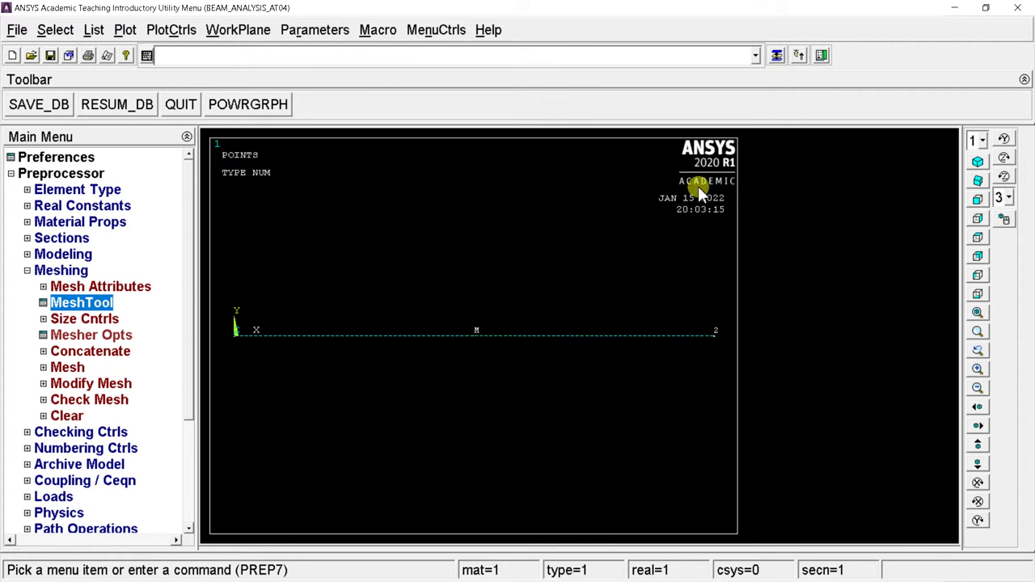
Step: Mesh the beam line with the MeshTool
left_click(776, 55)
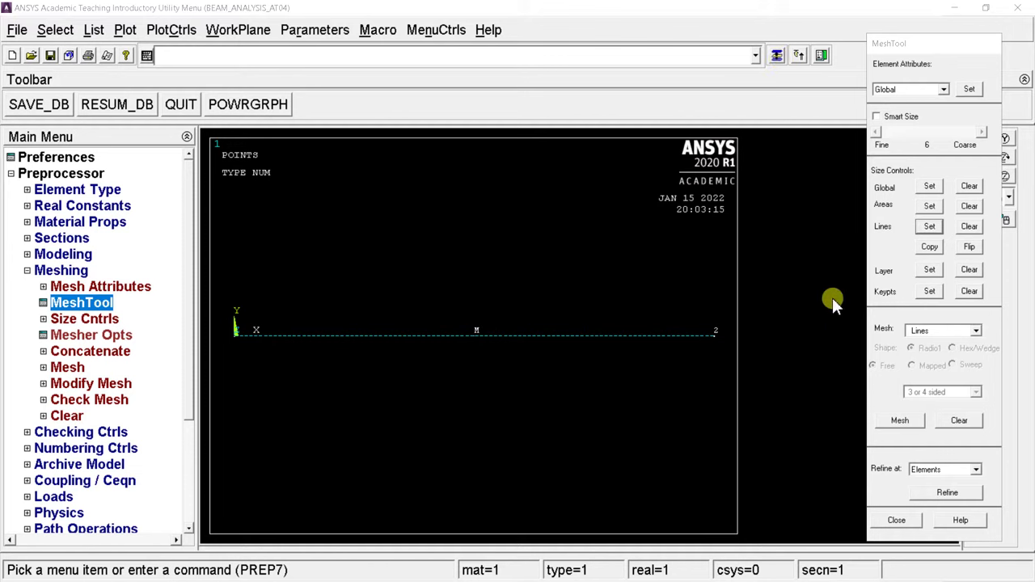
left_click(900, 422)
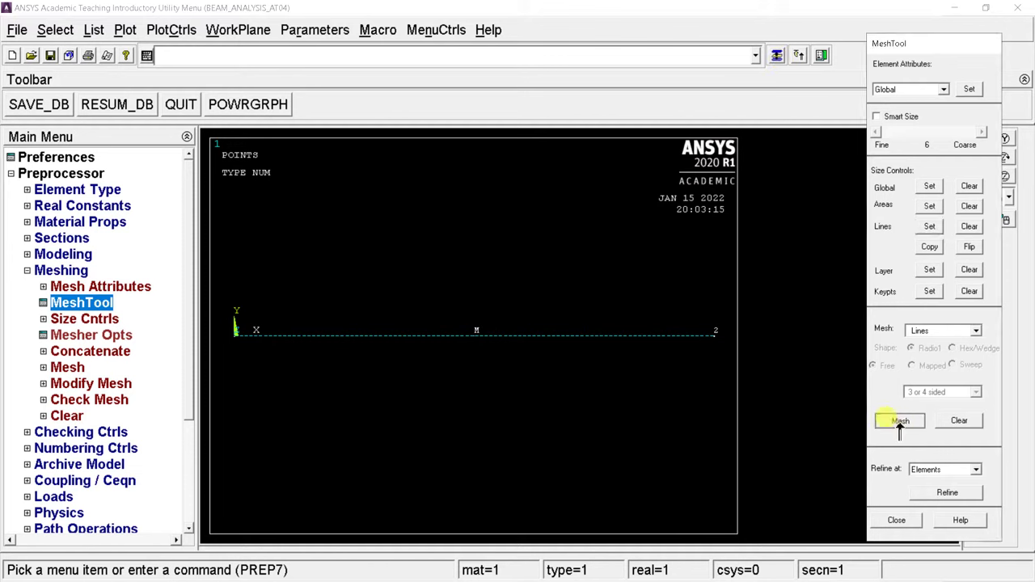
left_click(505, 338)
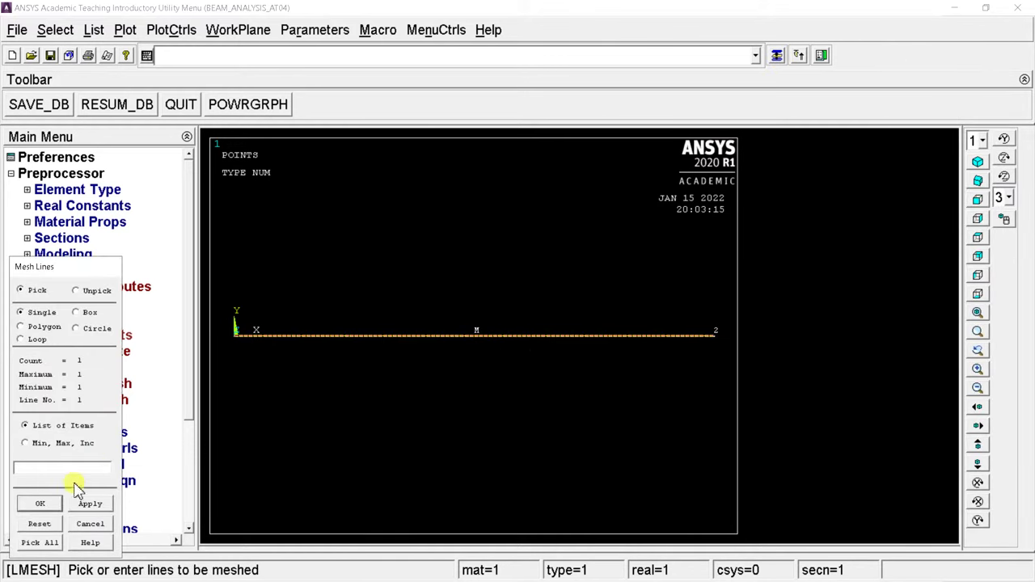
left_click(40, 503)
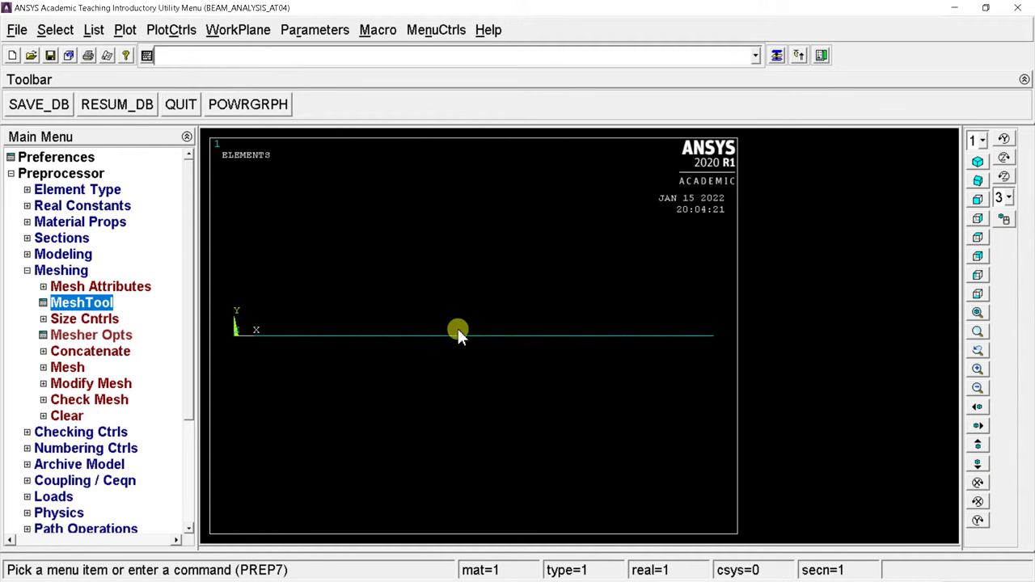
Step: Turn on the display of element shapes based on real constant descriptions in the Size and Shape plot settings
left_click(183, 30)
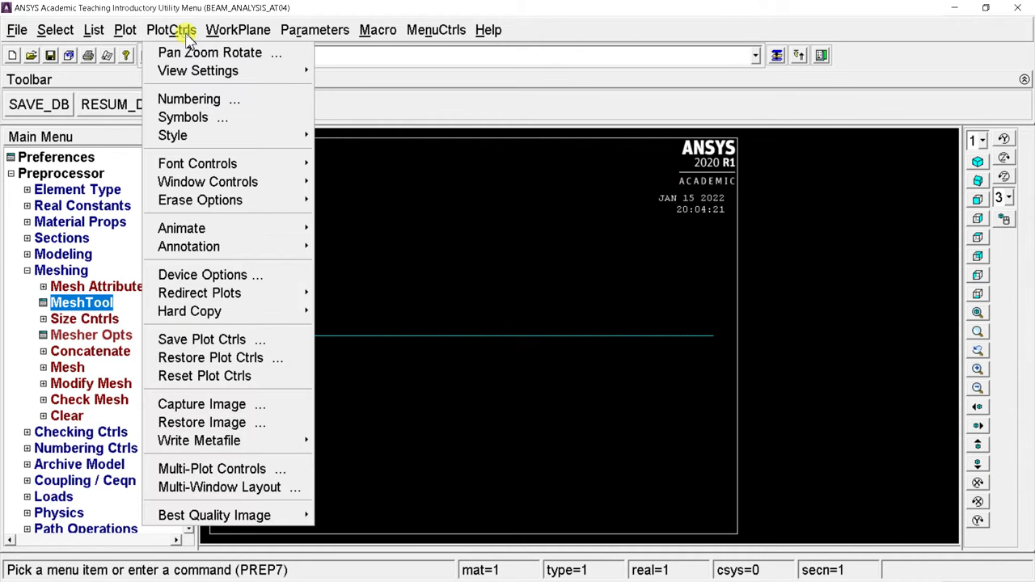
mouse_move(190, 138)
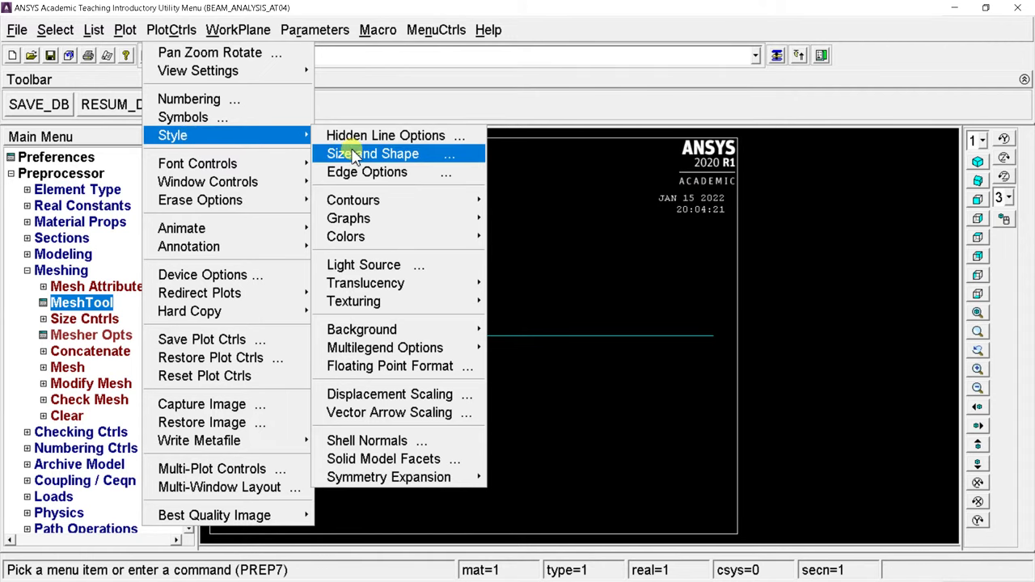
left_click(362, 156)
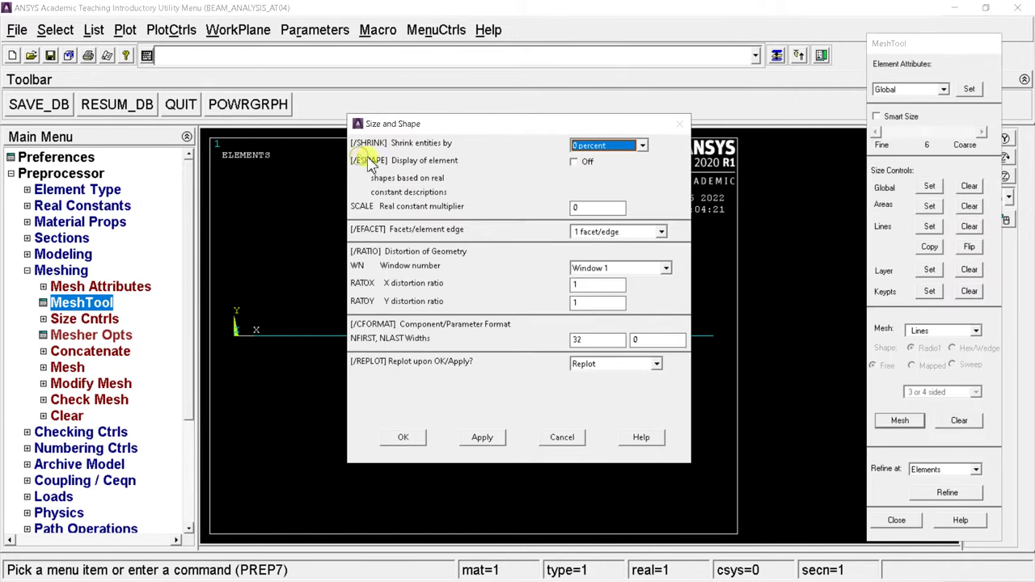
left_click(580, 164)
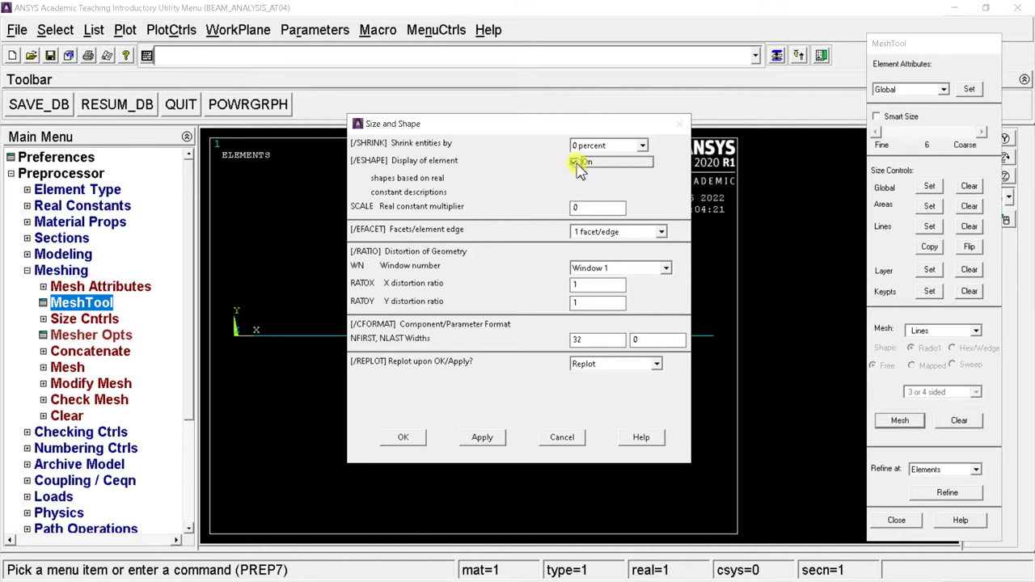
left_click(409, 436)
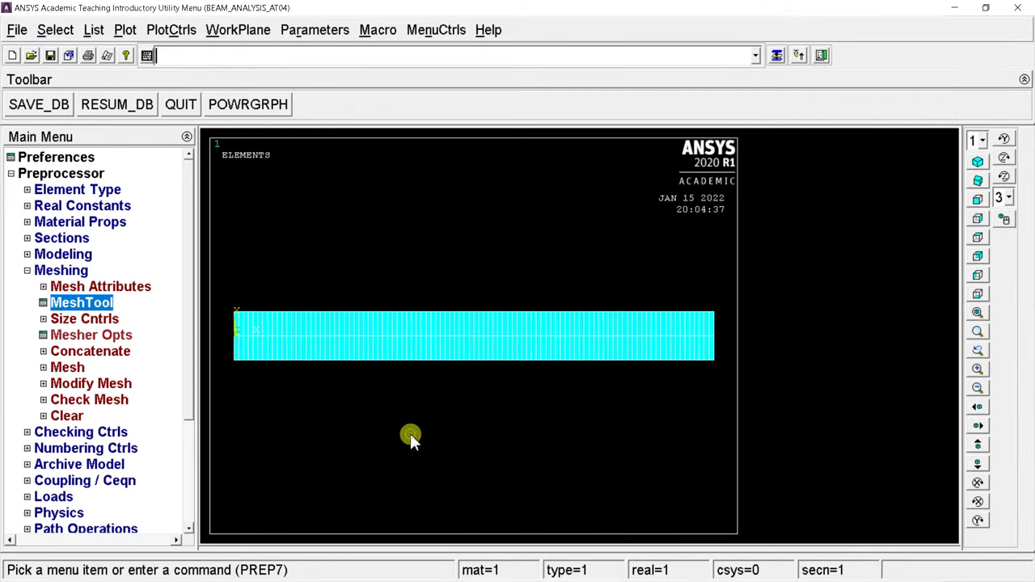
Step: Examine the meshed beam's solid shape in the isometric view and return to the front view
left_click(977, 161)
scroll(495, 347, "up", 5)
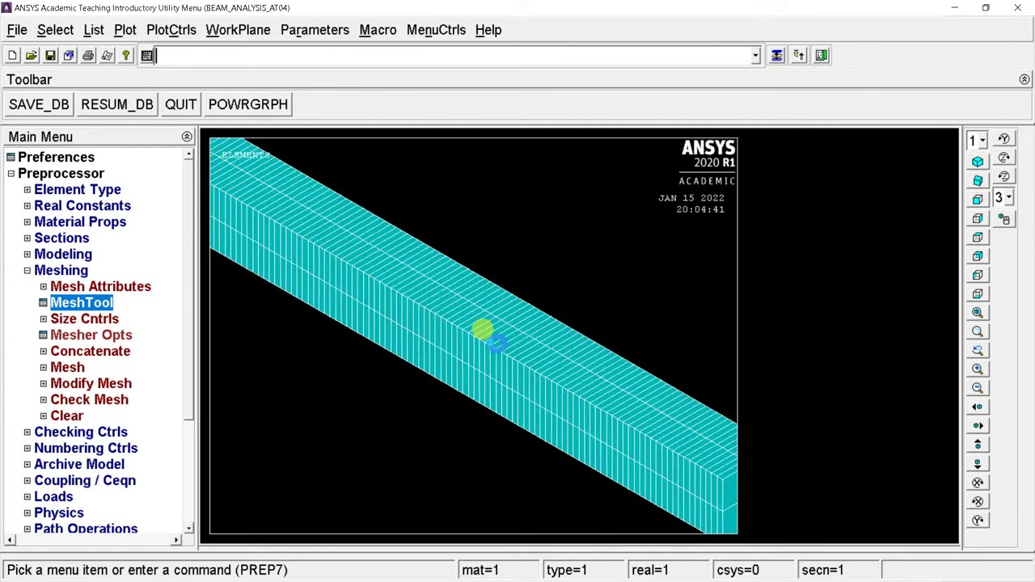
scroll(490, 343, "down", 5)
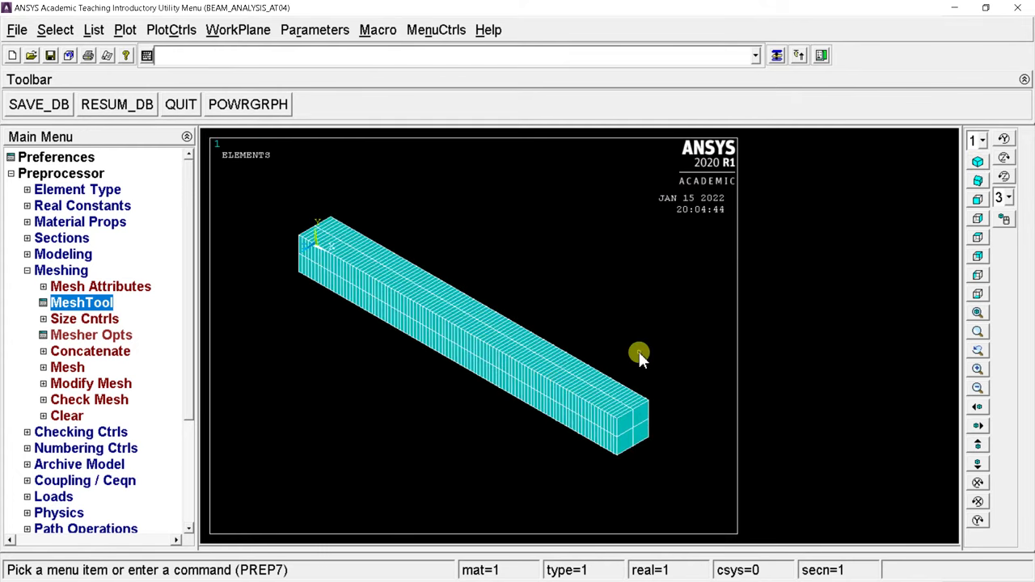
scroll(342, 325, "up", 1)
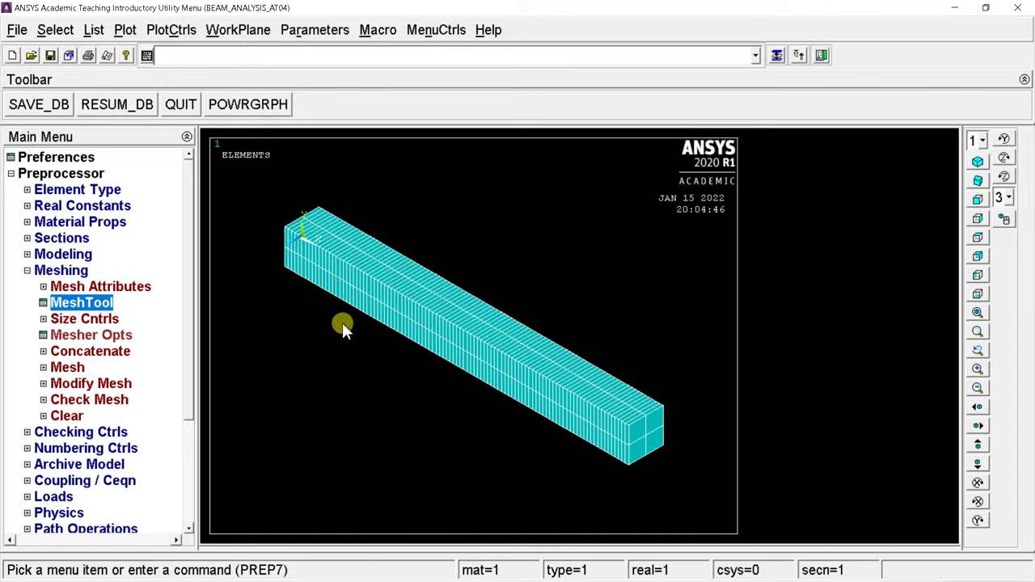
left_click(978, 199)
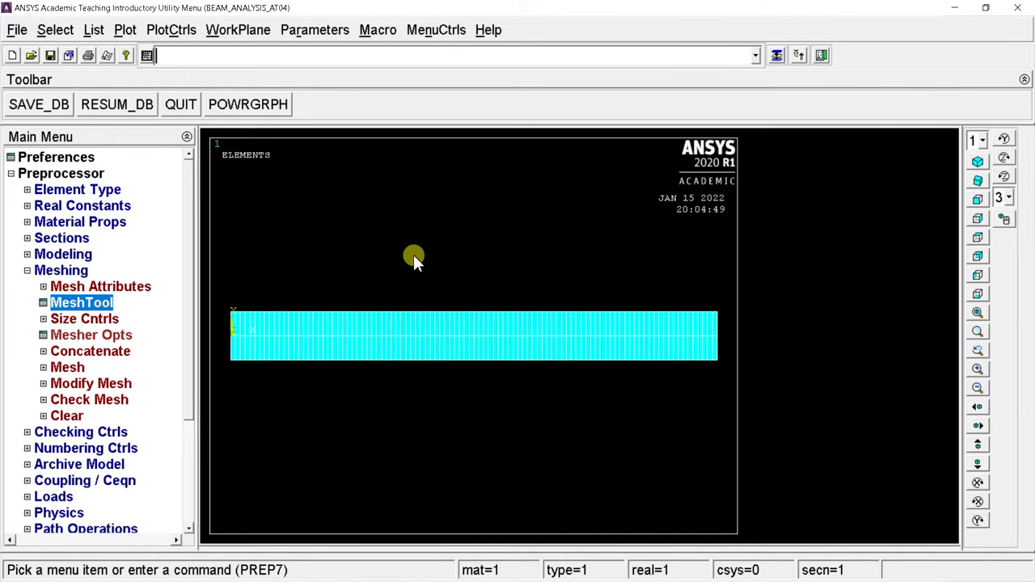
left_click(26, 271)
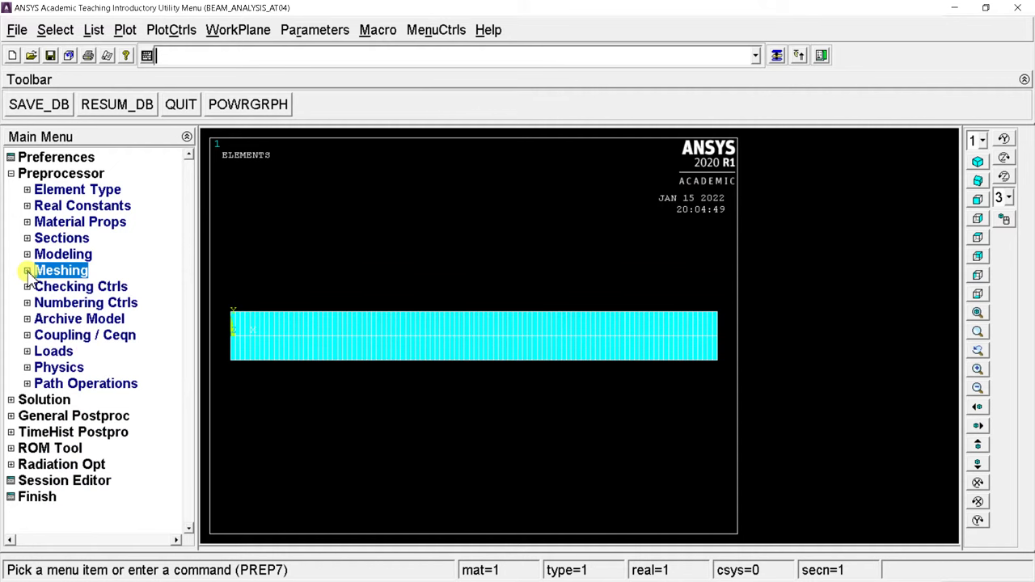
Step: Constrain all degrees of freedom on the keypoint at the beam's left end with a structural displacement load
left_click(11, 174)
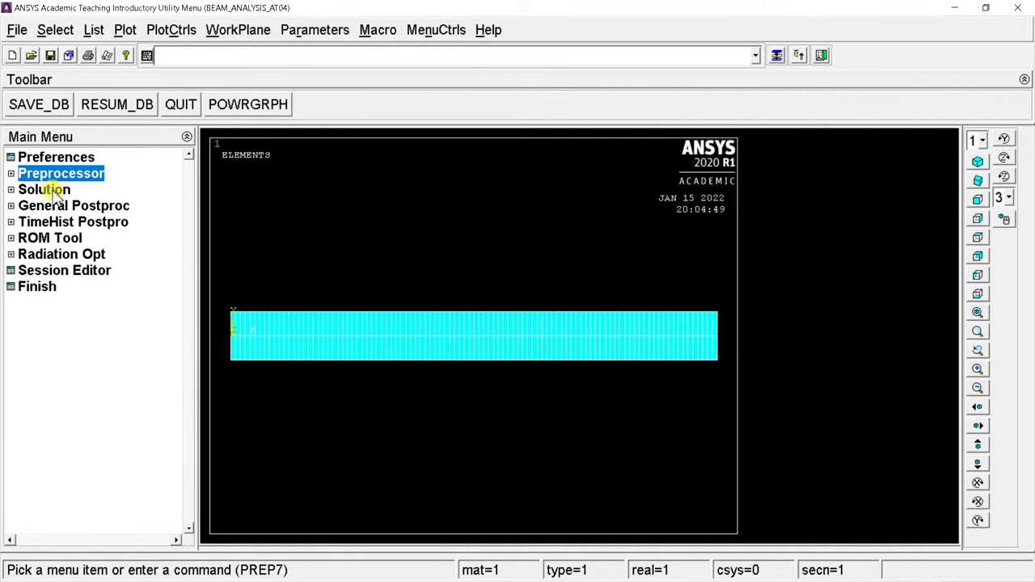
left_click(40, 191)
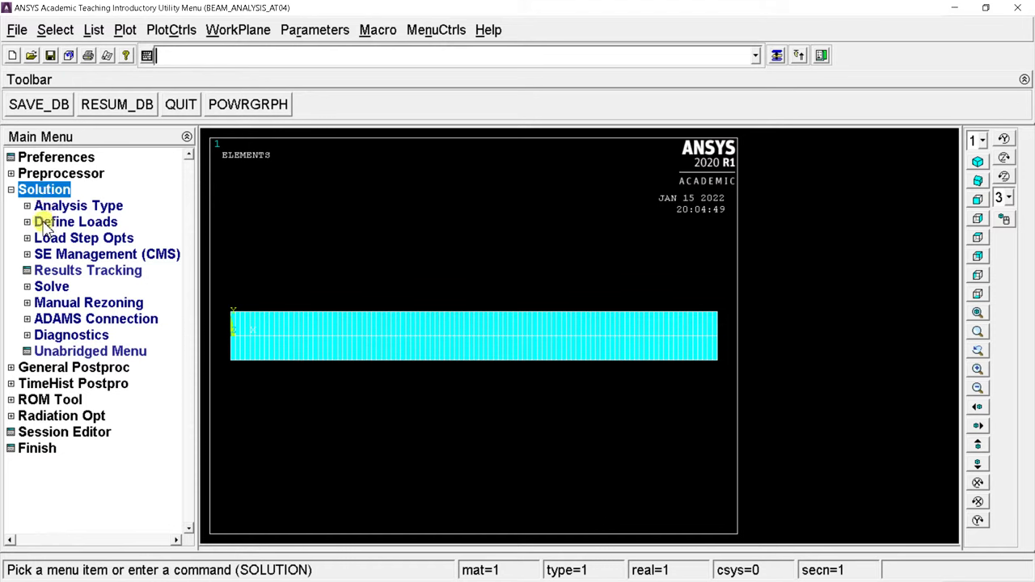
left_click(44, 227)
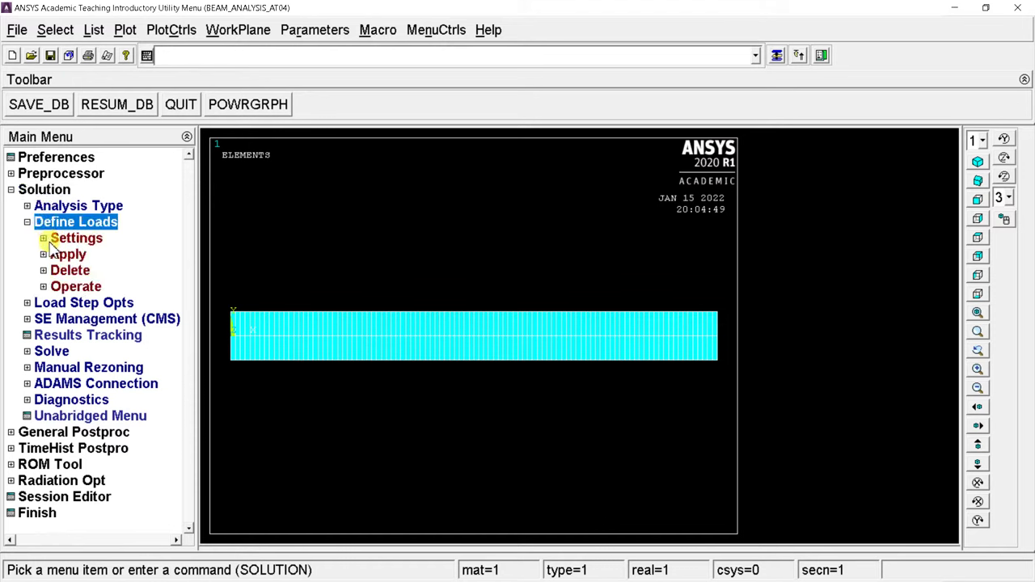
left_click(60, 255)
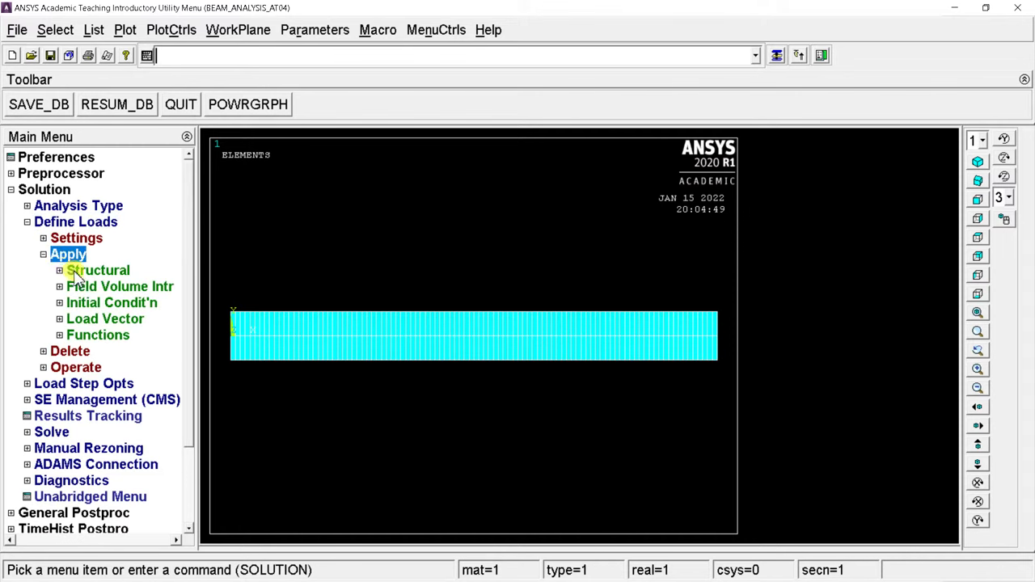
left_click(77, 272)
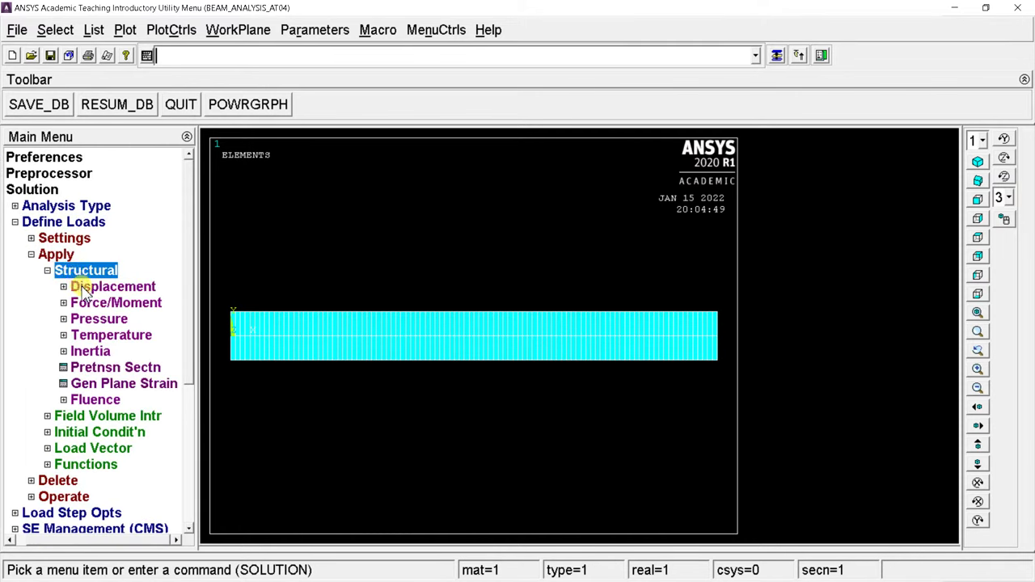
left_click(84, 288)
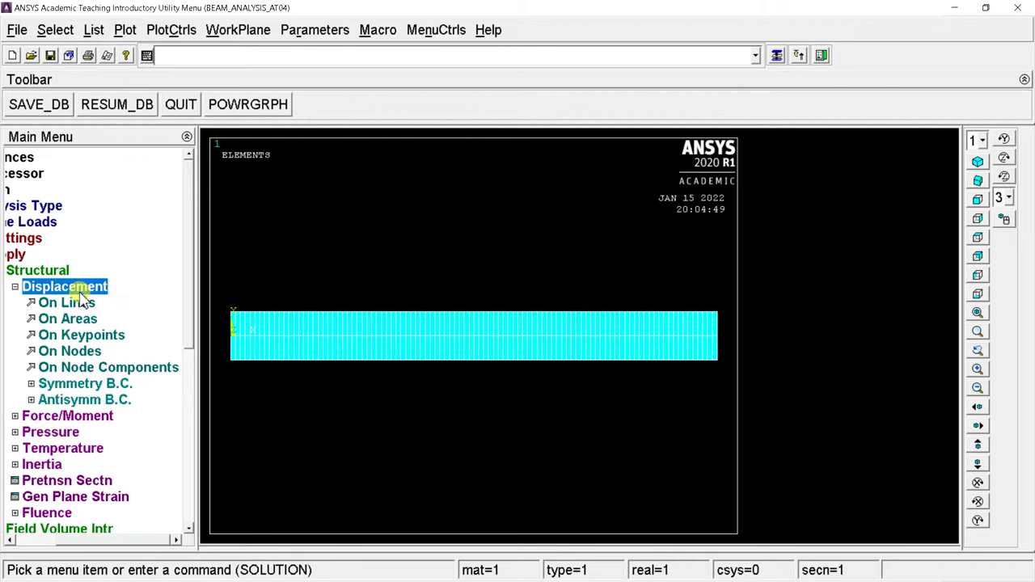
left_click(81, 338)
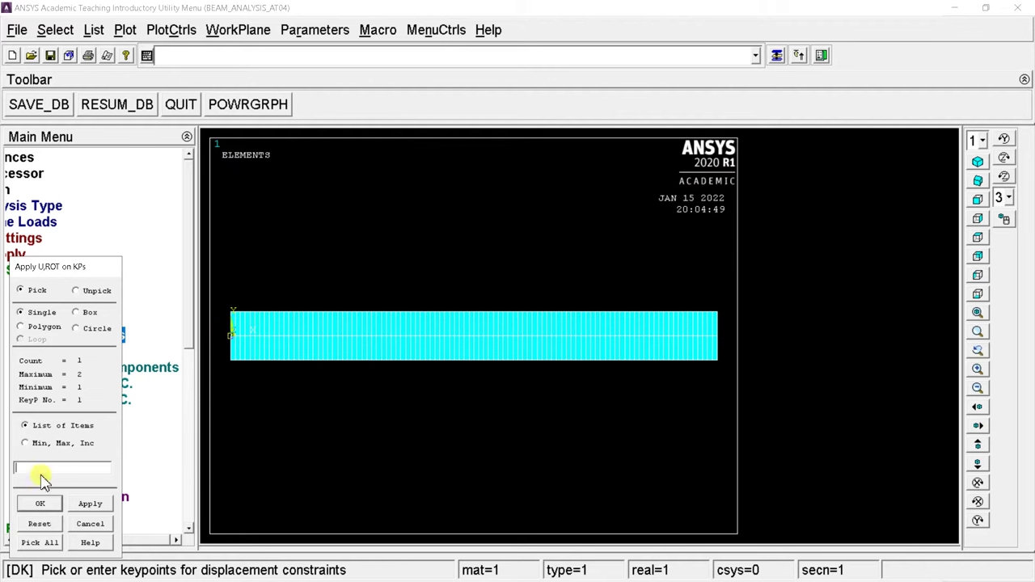
left_click(39, 503)
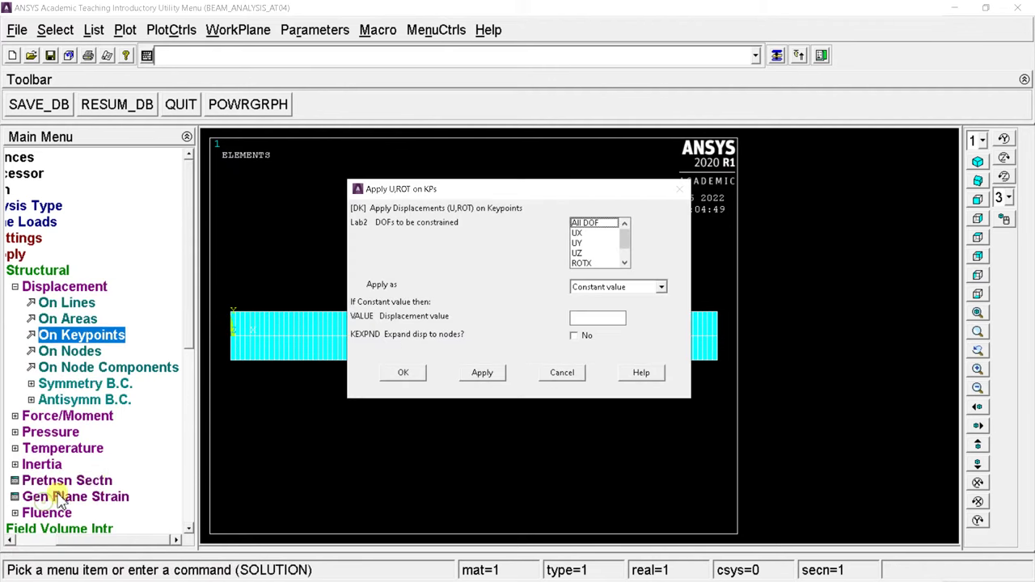
left_click(581, 224)
left_click(579, 318)
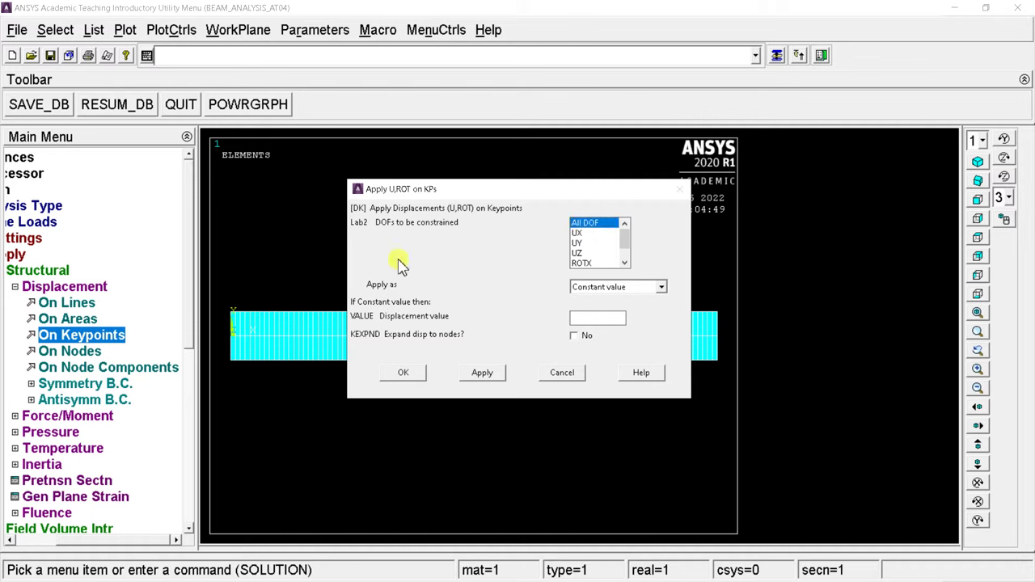
left_click(400, 372)
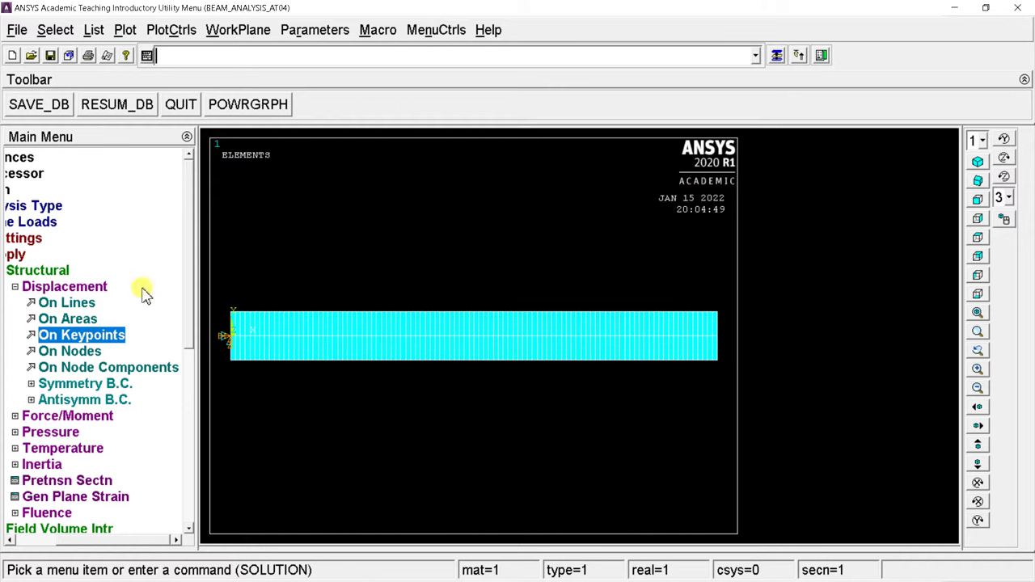
Step: Apply a constant force of -1000 in the FY direction on the keypoint at the beam's right end
left_click(15, 287)
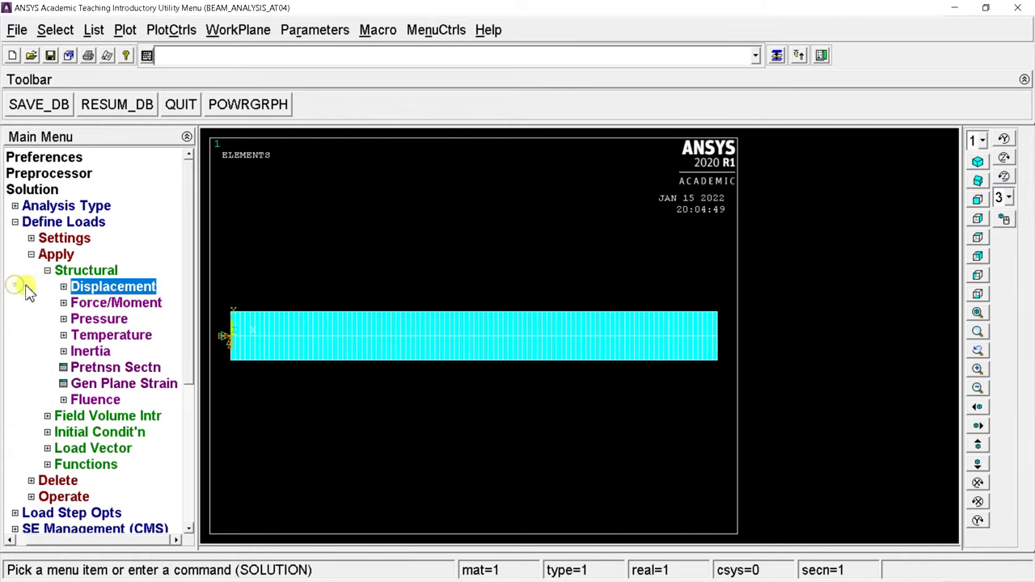
left_click(69, 303)
left_click(68, 321)
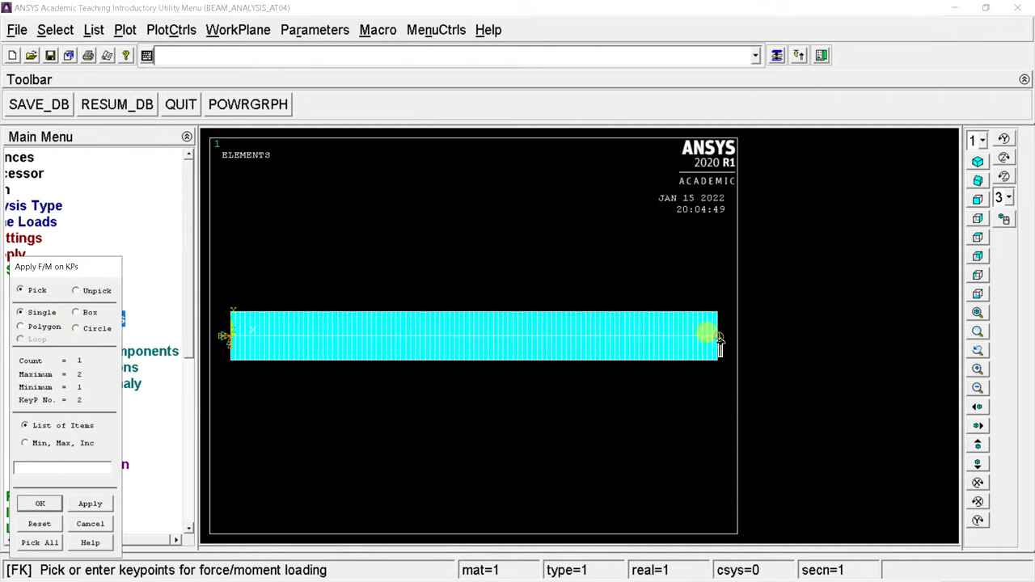
left_click(39, 503)
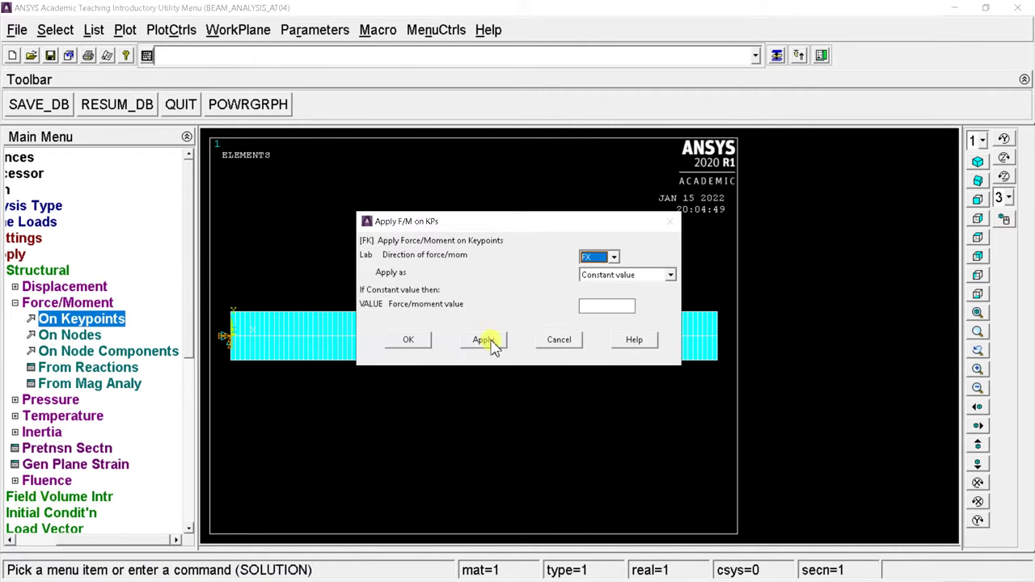
left_click(613, 256)
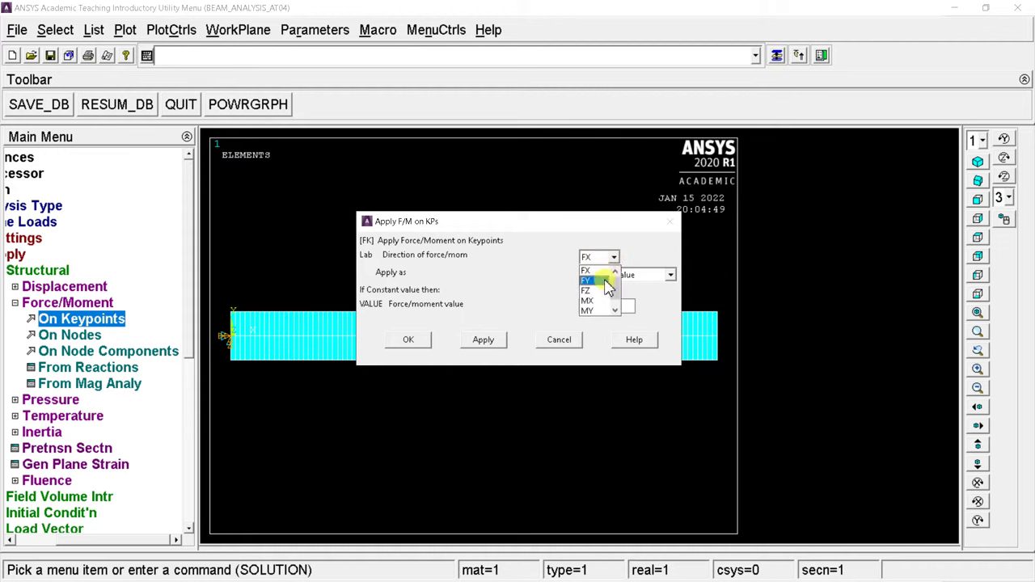
left_click(606, 280)
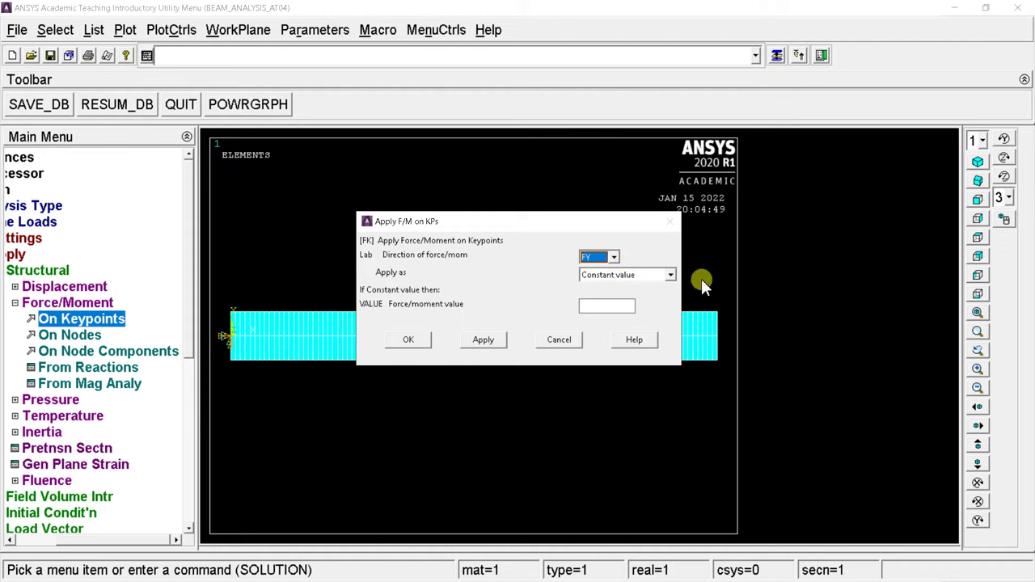
left_click(616, 306)
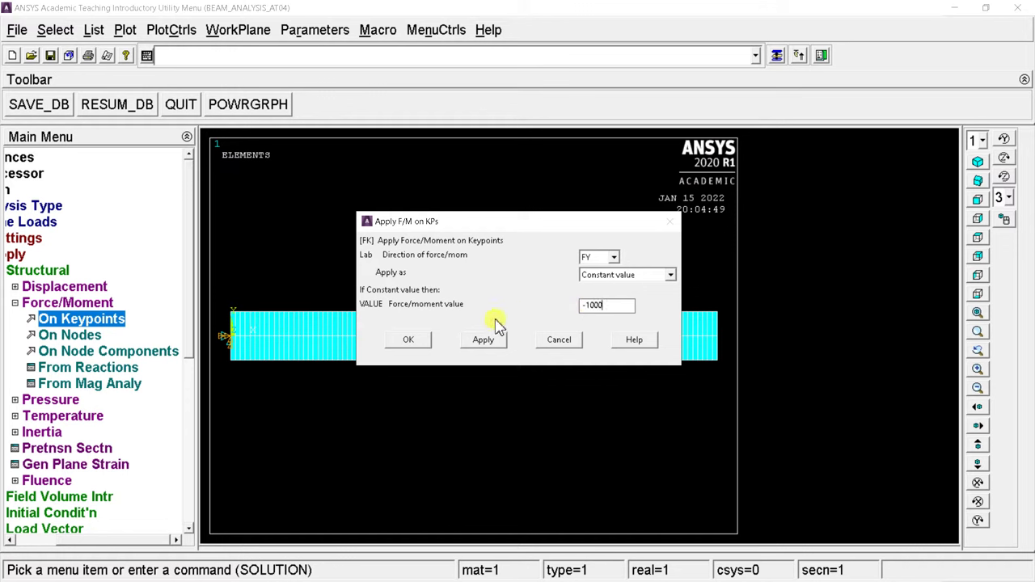
left_click(409, 340)
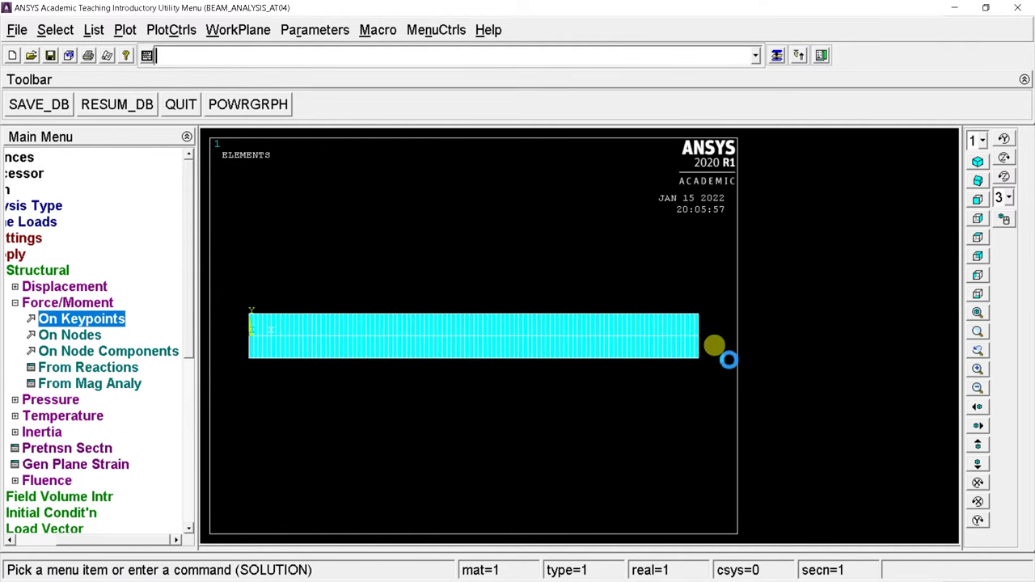
Step: Solve the current load step of the beam analysis
double_click(57, 303)
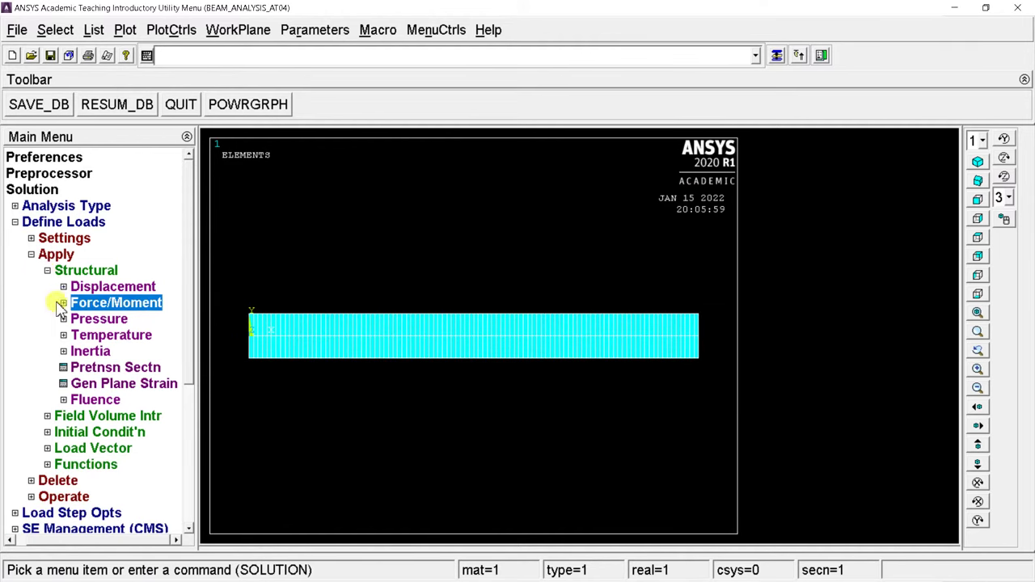
left_click(56, 271)
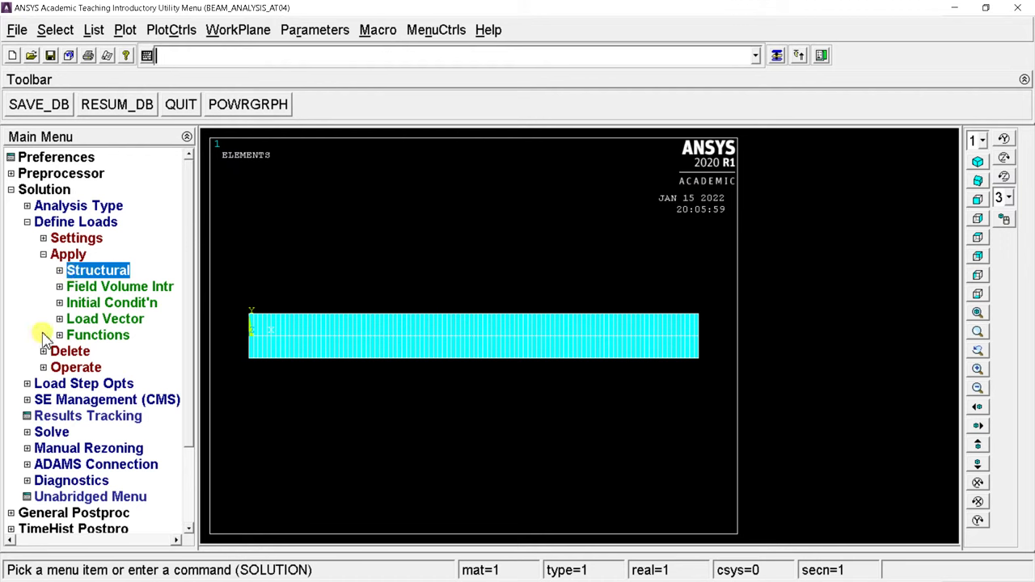
left_click(45, 256)
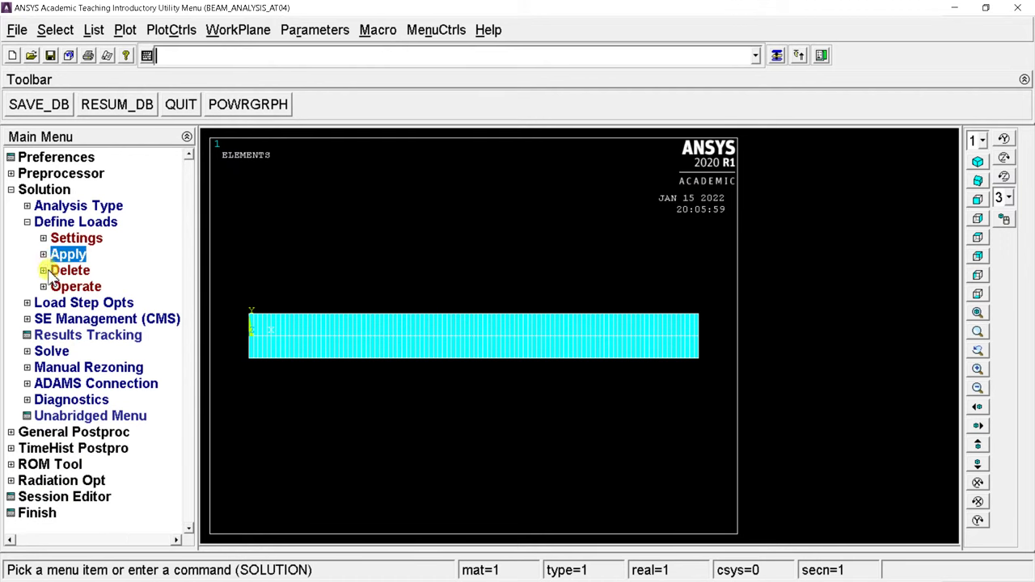
left_click(29, 224)
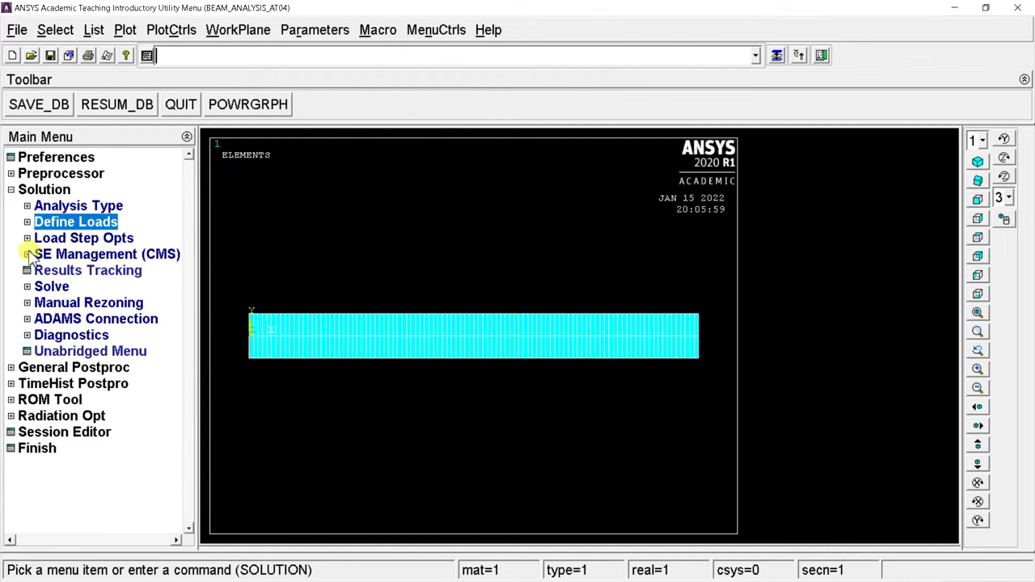
left_click(37, 288)
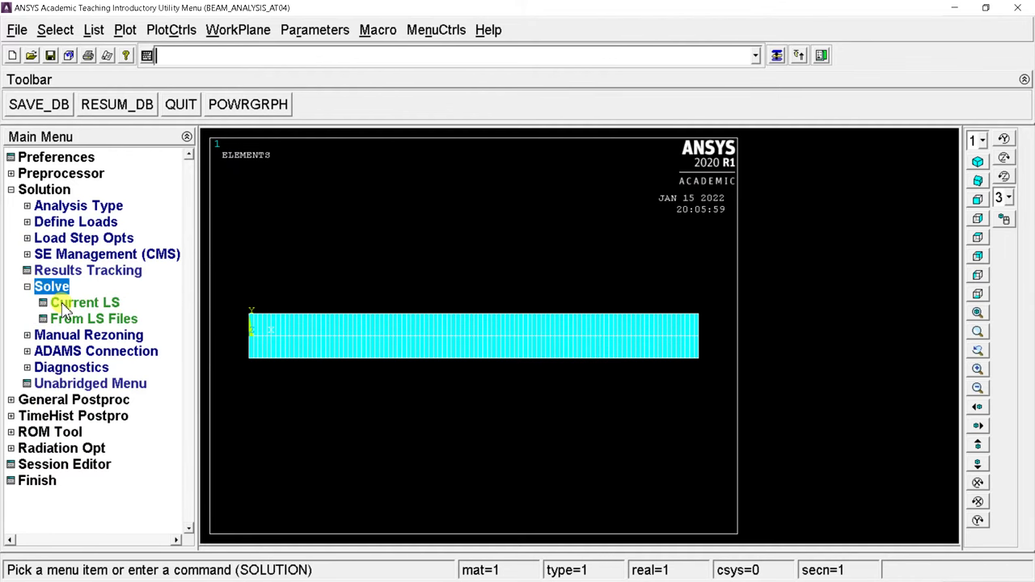
left_click(65, 303)
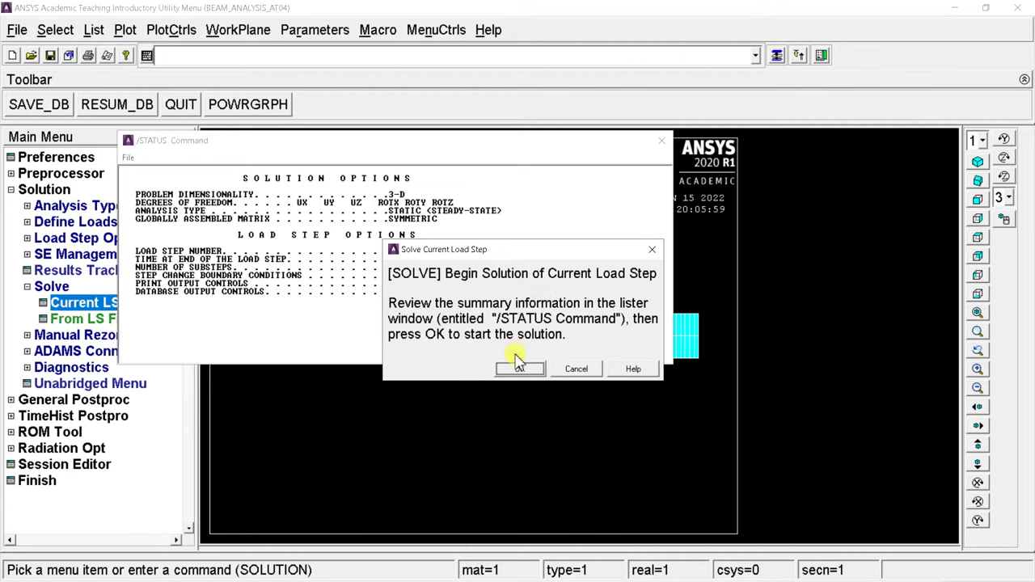
left_click(520, 370)
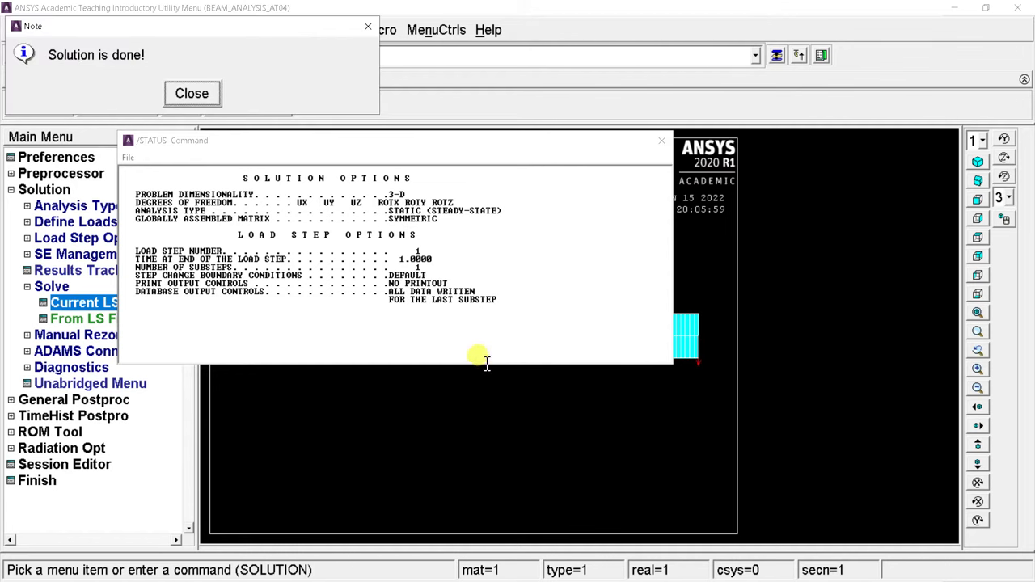
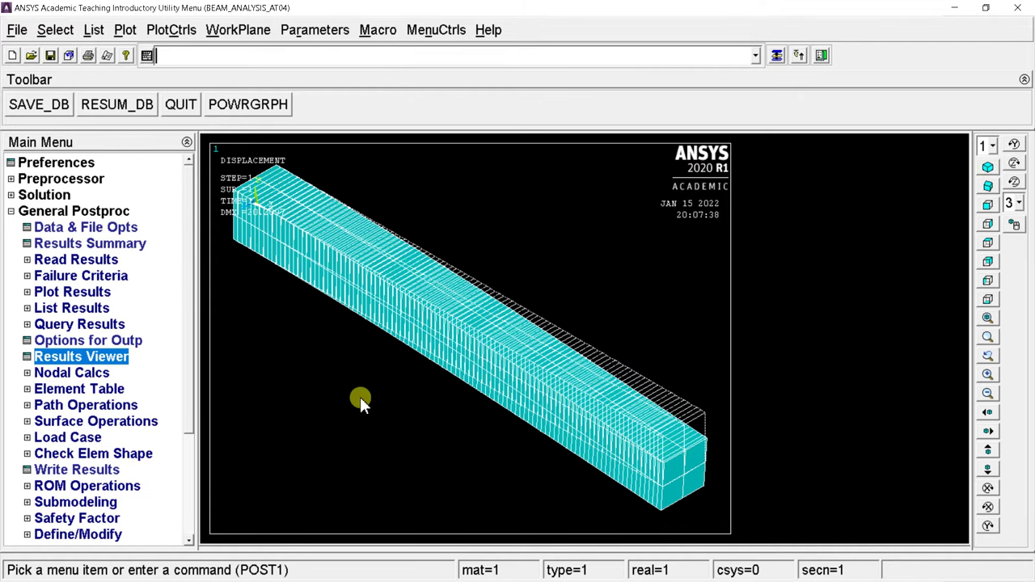
Step: Plot the Y-component of displacement as a contour with the Results Viewer and show the beam from the front
left_click(113, 357)
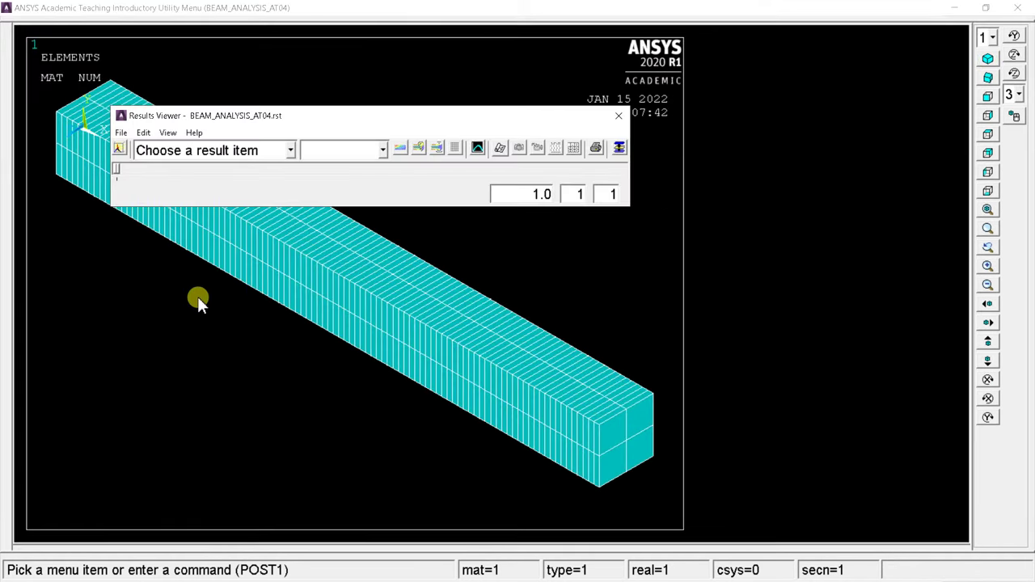
left_click(222, 151)
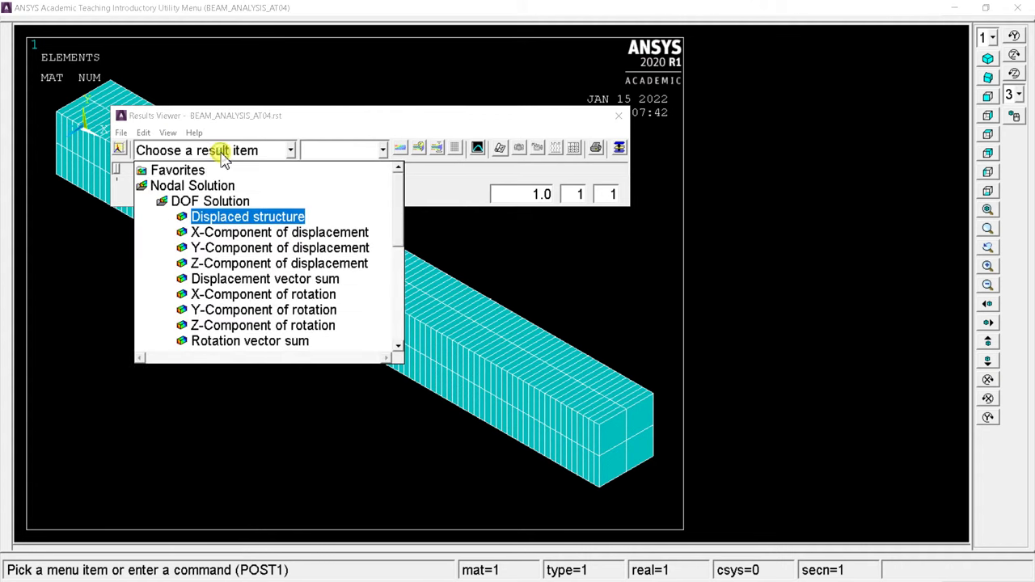
left_click(214, 245)
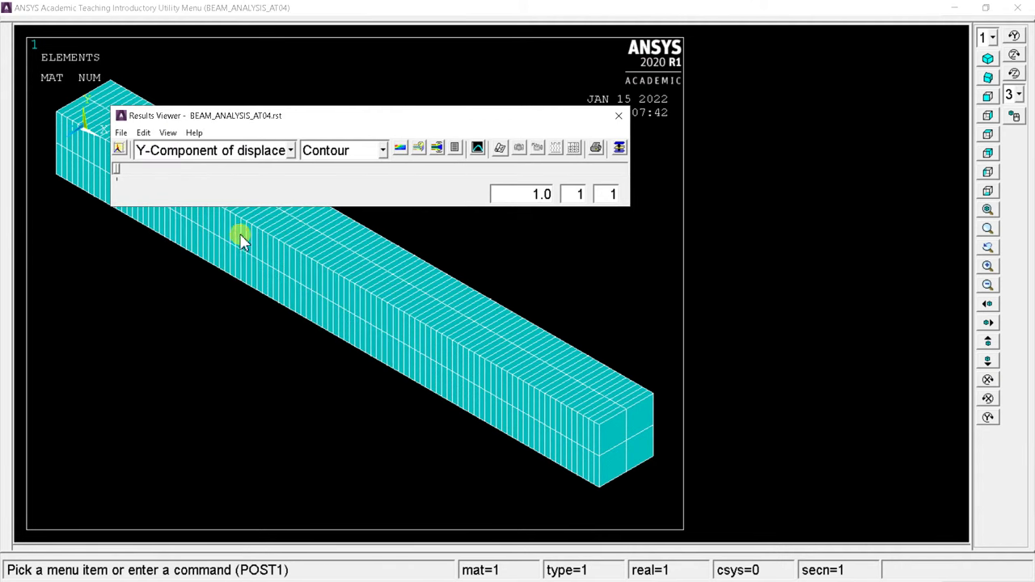
left_click(404, 152)
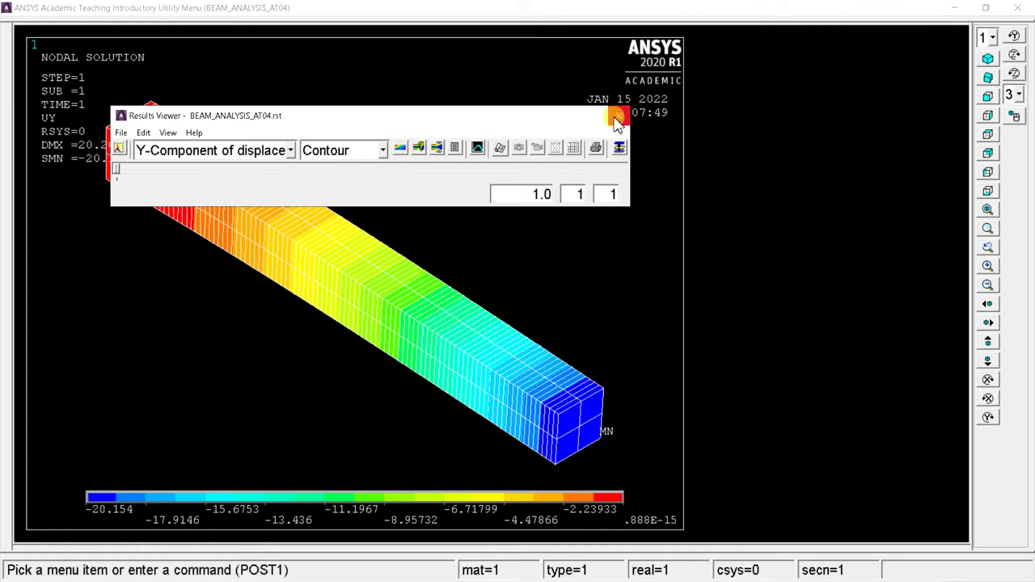
left_click_drag(553, 118, 960, 457)
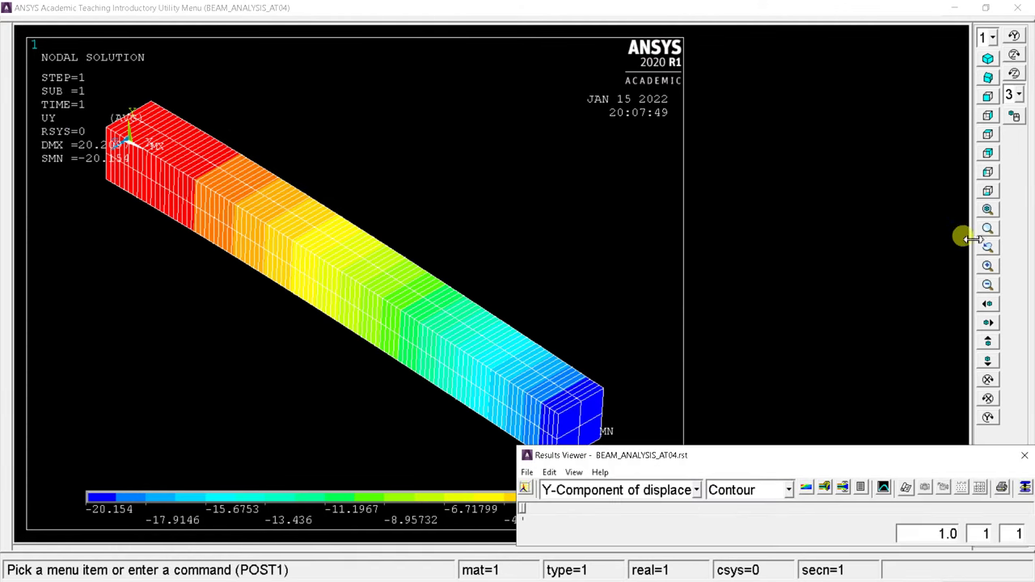
left_click(987, 98)
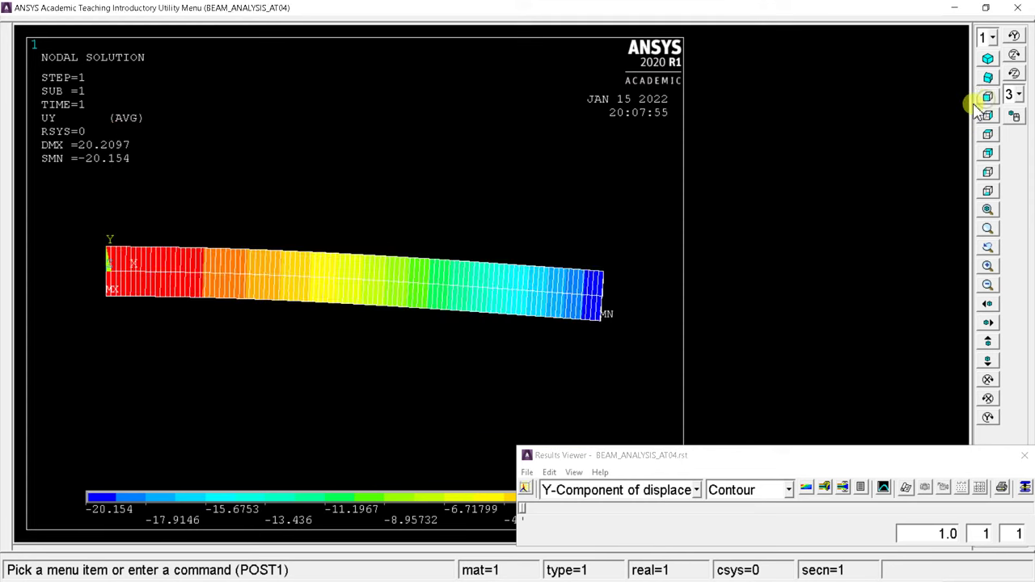
Step: Animate the deformed results for the Translation UX DOF solution with 10 frames and a 0.5-second delay
left_click_drag(647, 457, 438, 151)
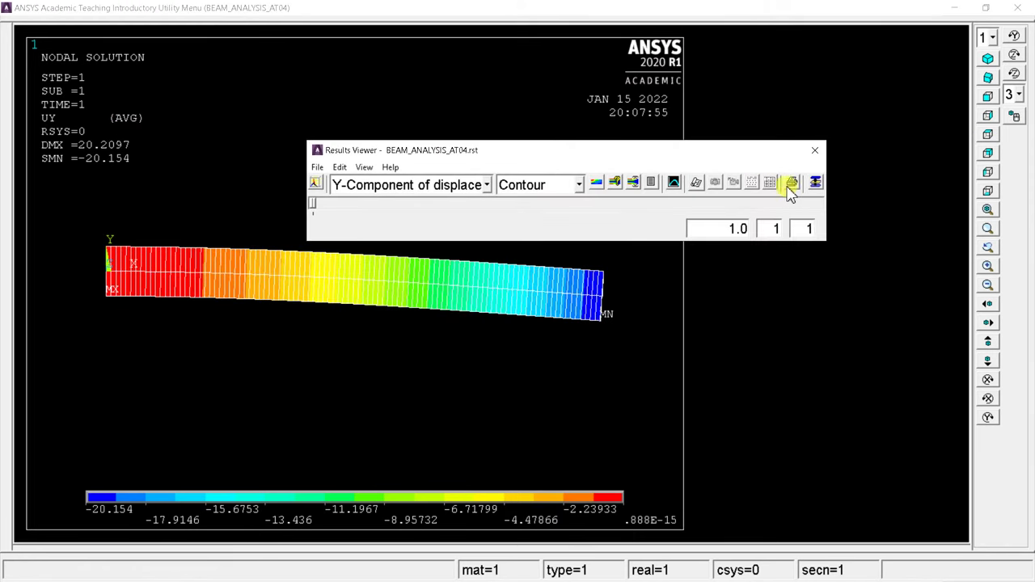
left_click(633, 183)
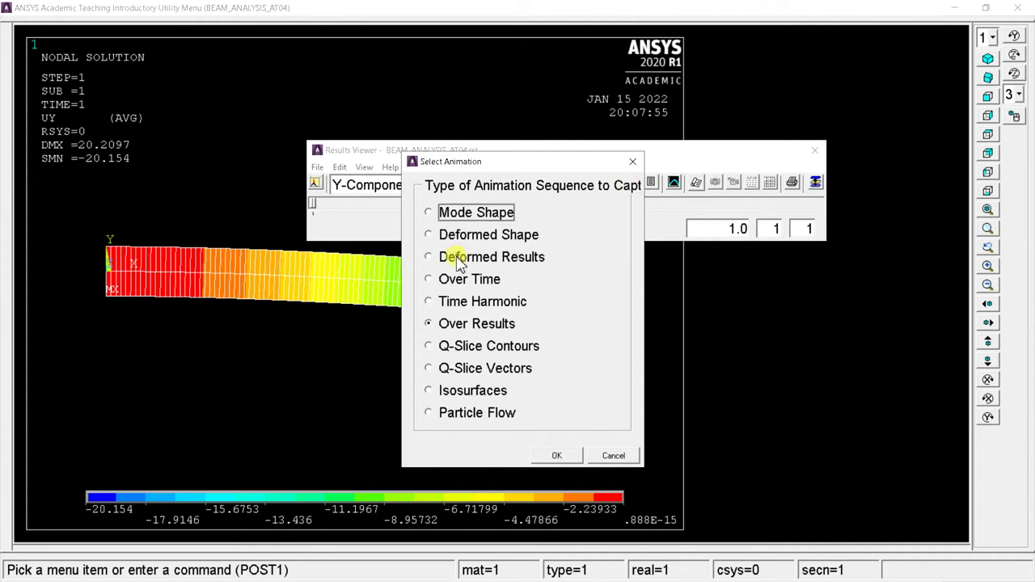
left_click(457, 261)
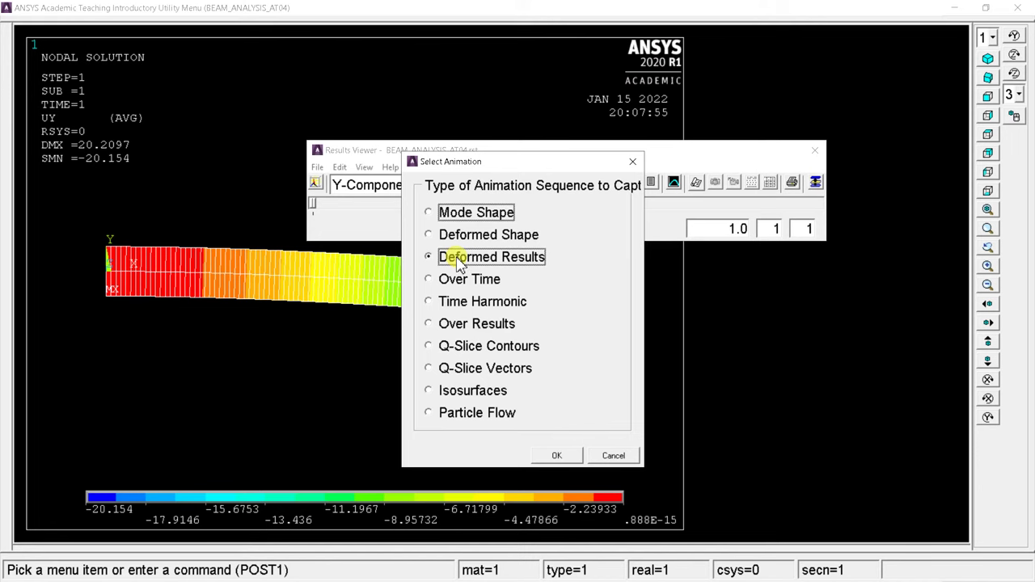
left_click(558, 456)
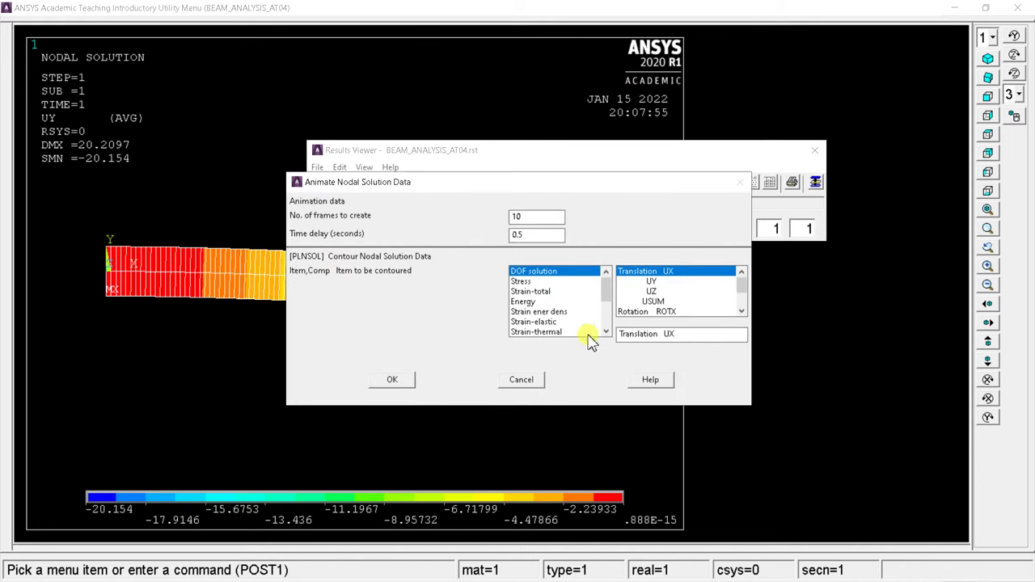
left_click(393, 380)
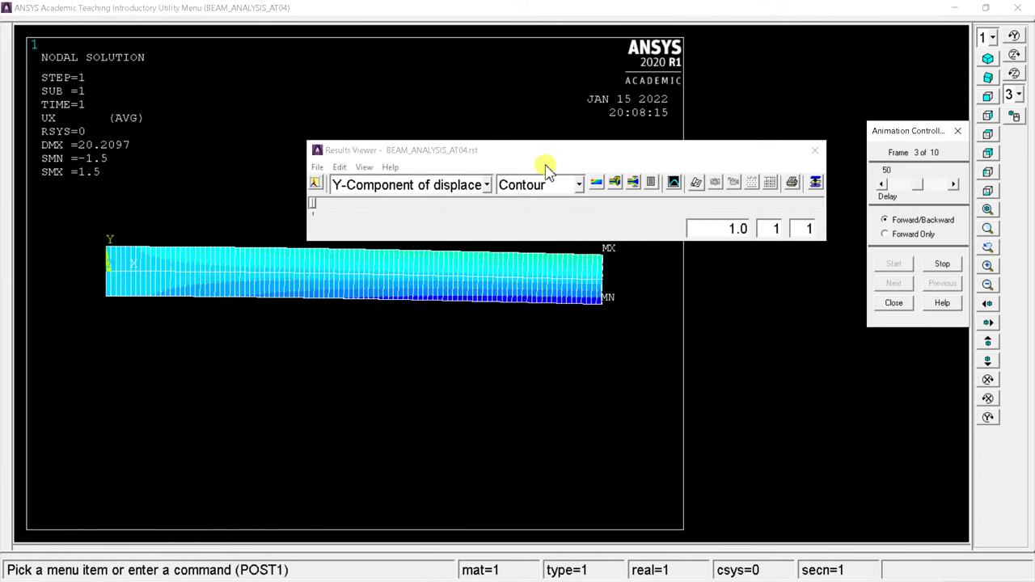
left_click_drag(541, 158, 580, 78)
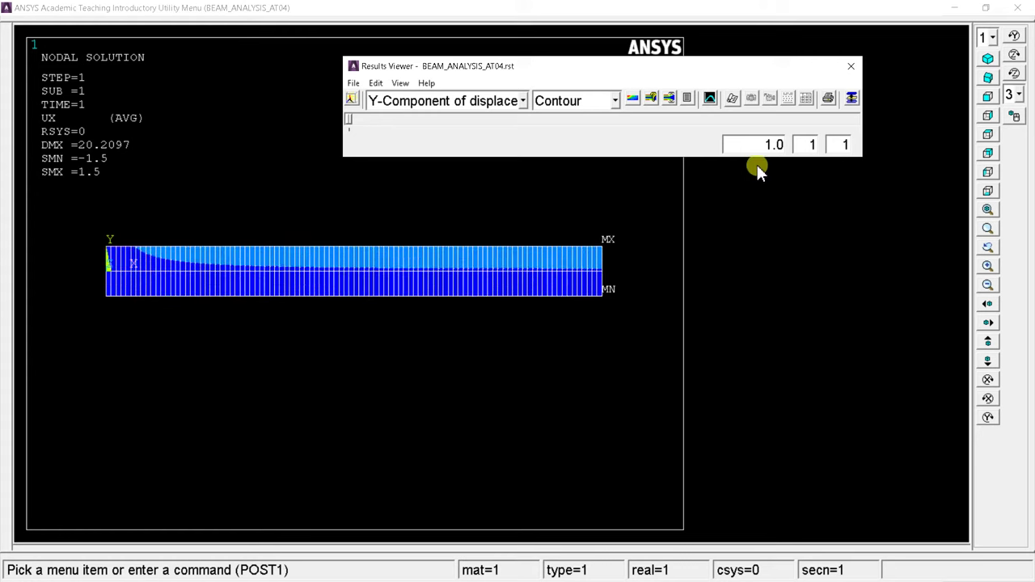
Step: Show the displaced structure in the Results Viewer and close the viewer
left_click(675, 108)
left_click(582, 103)
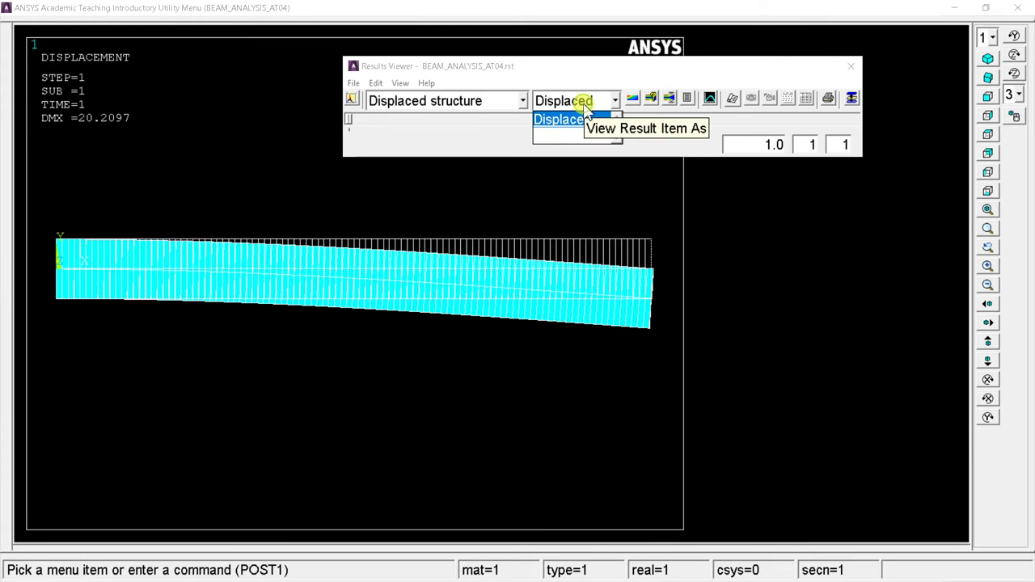
left_click(852, 73)
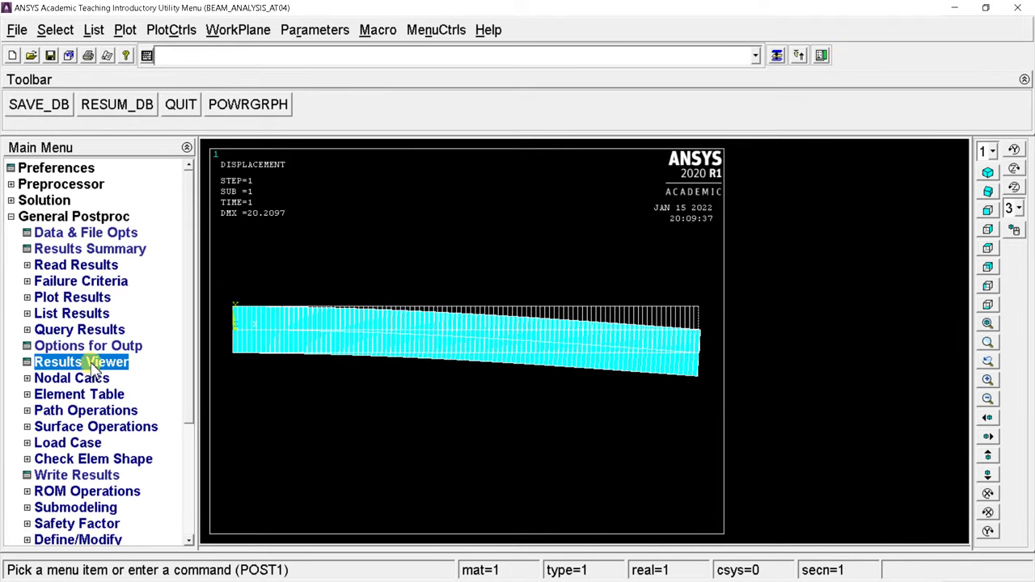
Step: Plot the nodal DOF solution for the Y-component of displacement as a contour on the deformed shape only
left_click(72, 297)
left_click(81, 329)
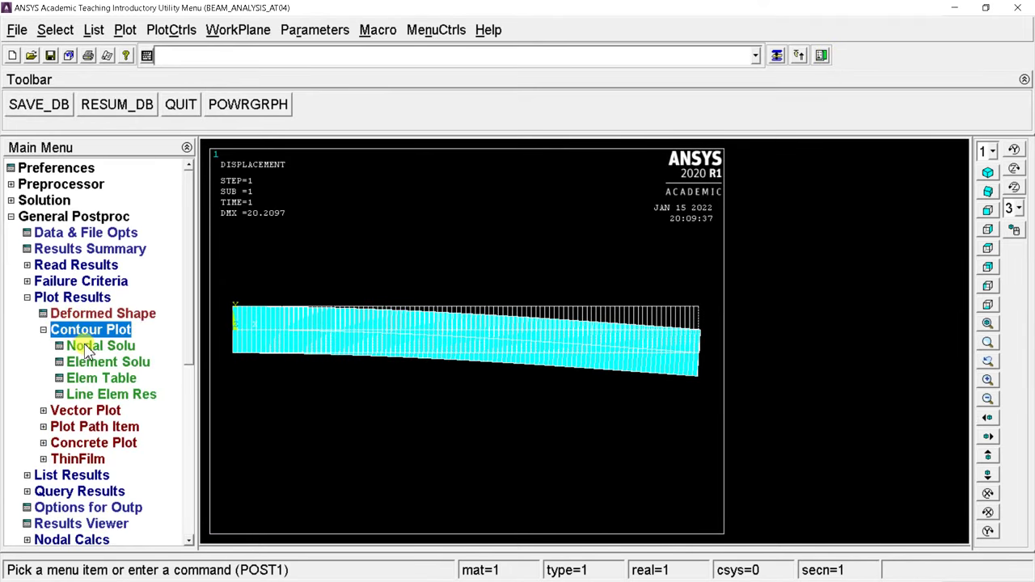
left_click(88, 346)
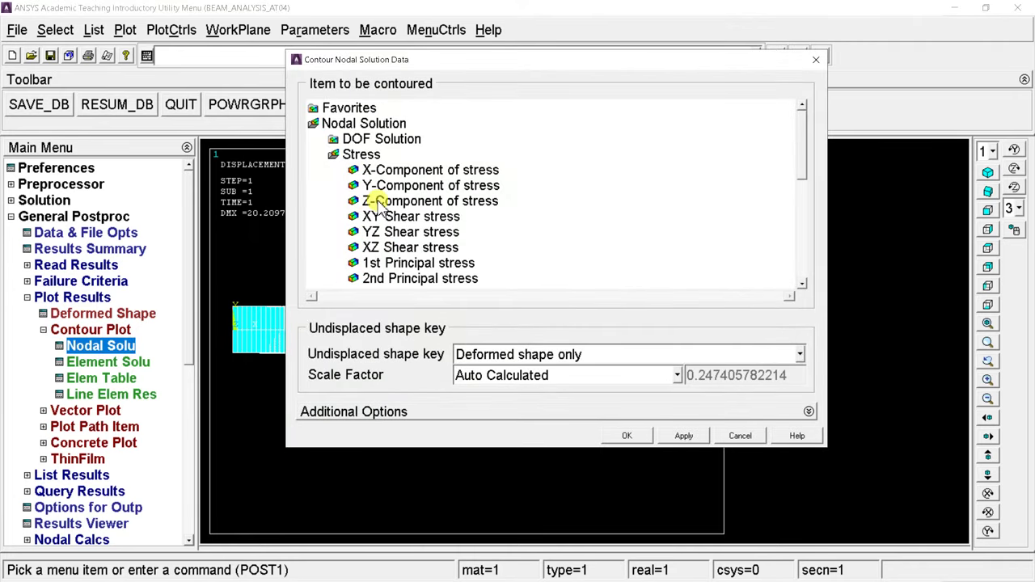
left_click(373, 139)
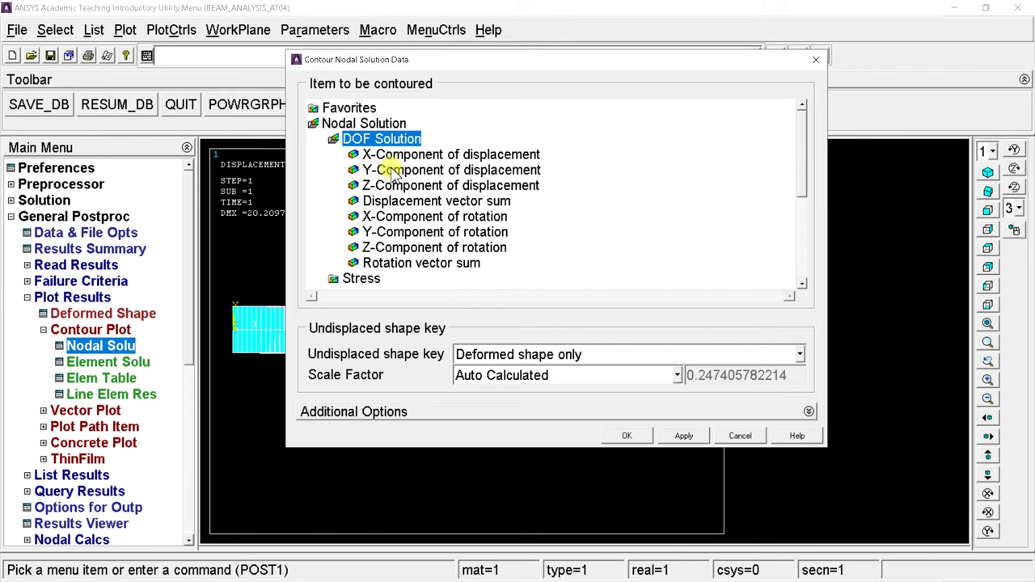
left_click(393, 170)
left_click(626, 436)
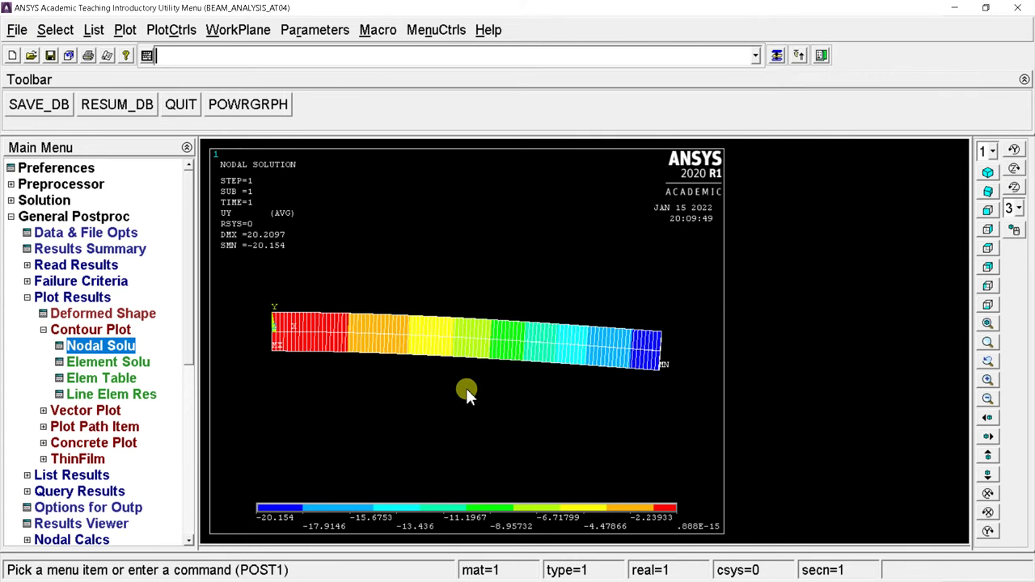
Step: Capture the displacement contour plot to the Microsoft Print to PDF printer in color and landscape orientation
left_click(87, 58)
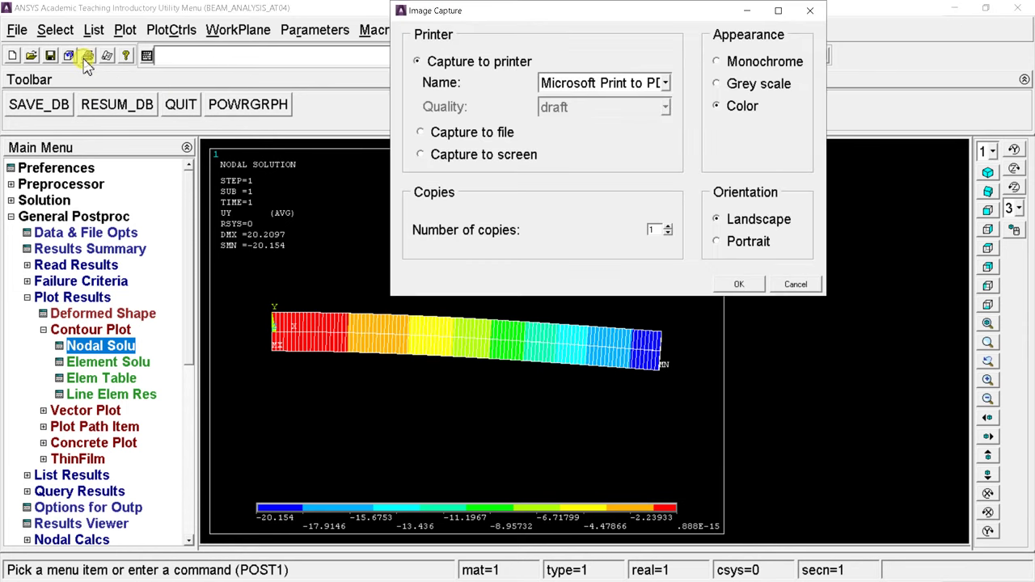
left_click(729, 284)
left_click(28, 299)
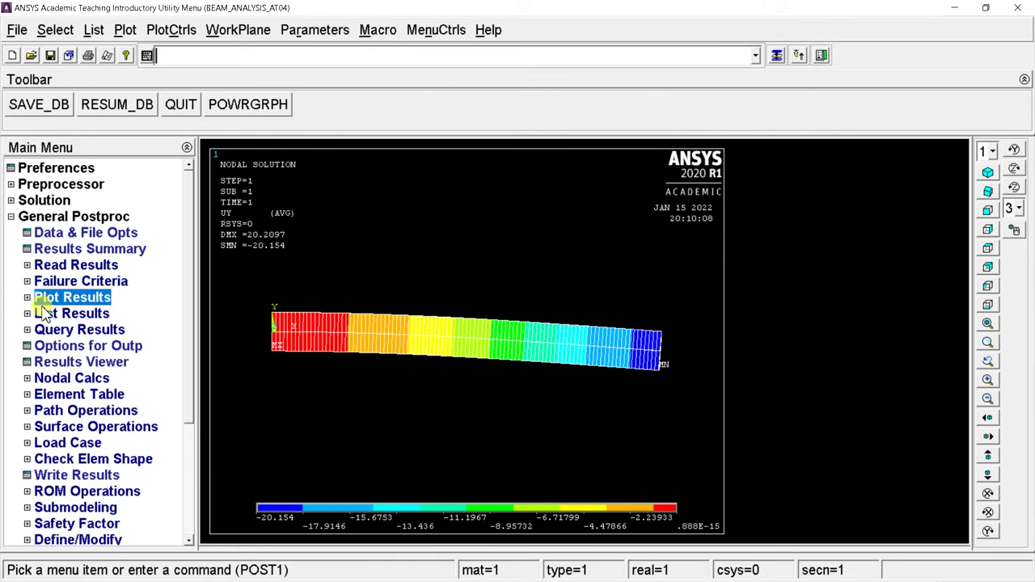
Step: Add an element table item by sequence number for SMISC, 6
left_click(40, 395)
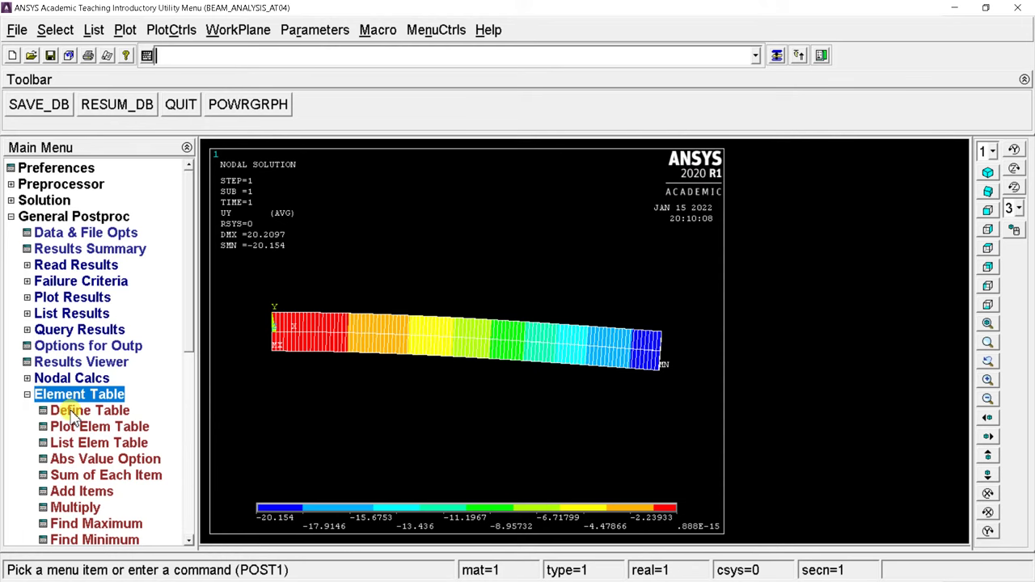
left_click(71, 413)
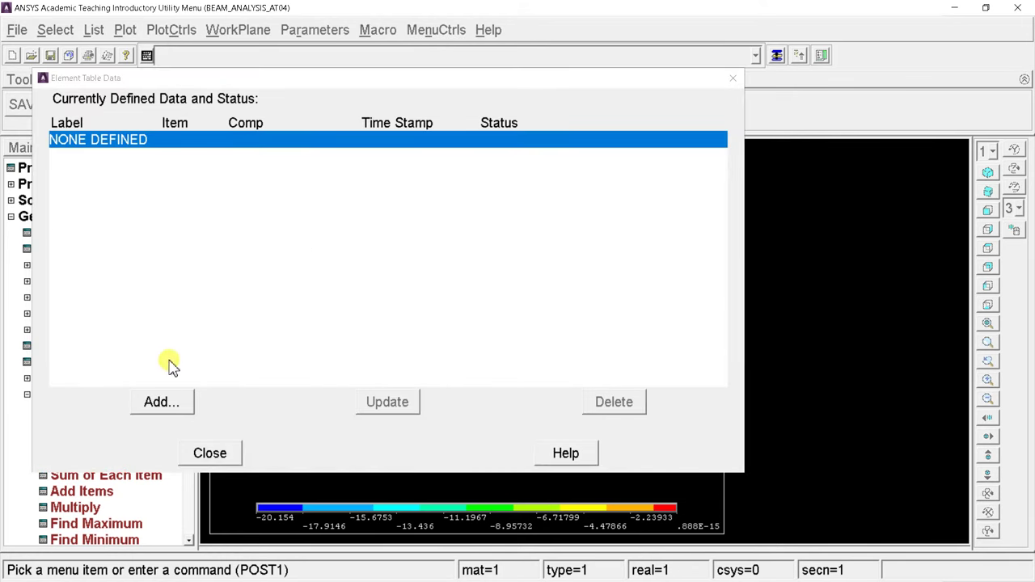
left_click(166, 402)
scroll(538, 311, "down", 3)
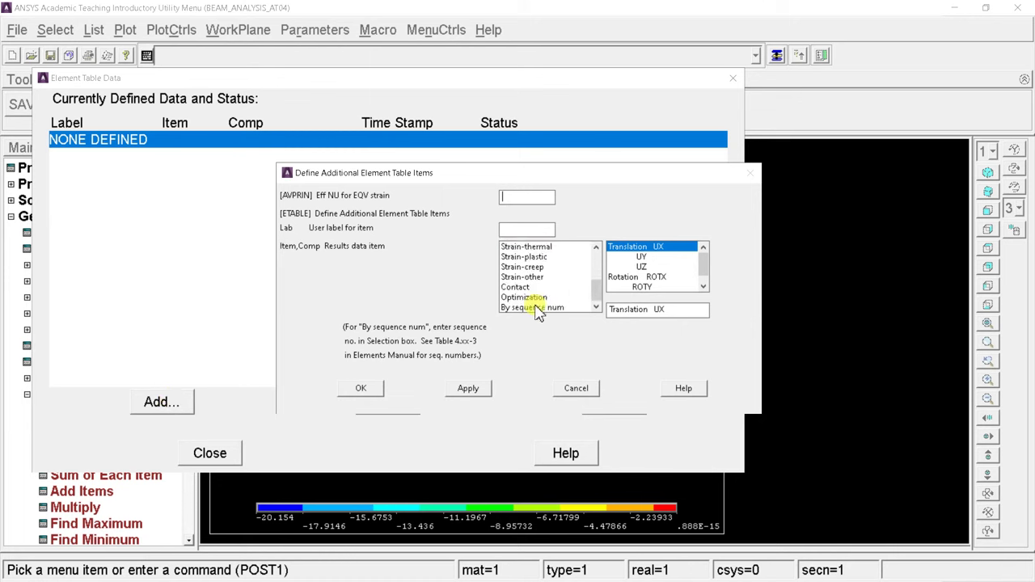
left_click(538, 308)
left_click(648, 310)
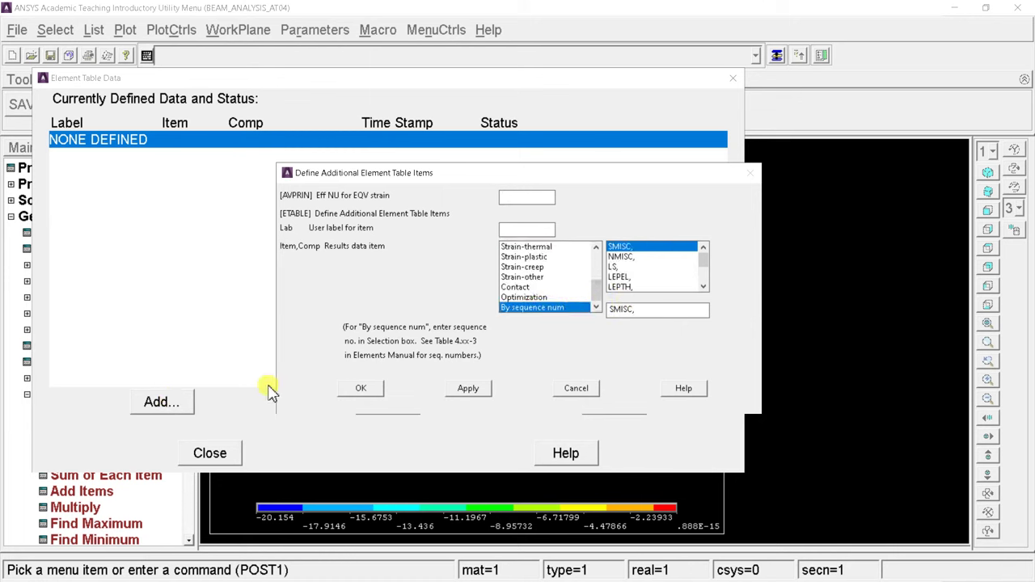
left_click(468, 390)
left_click(662, 312)
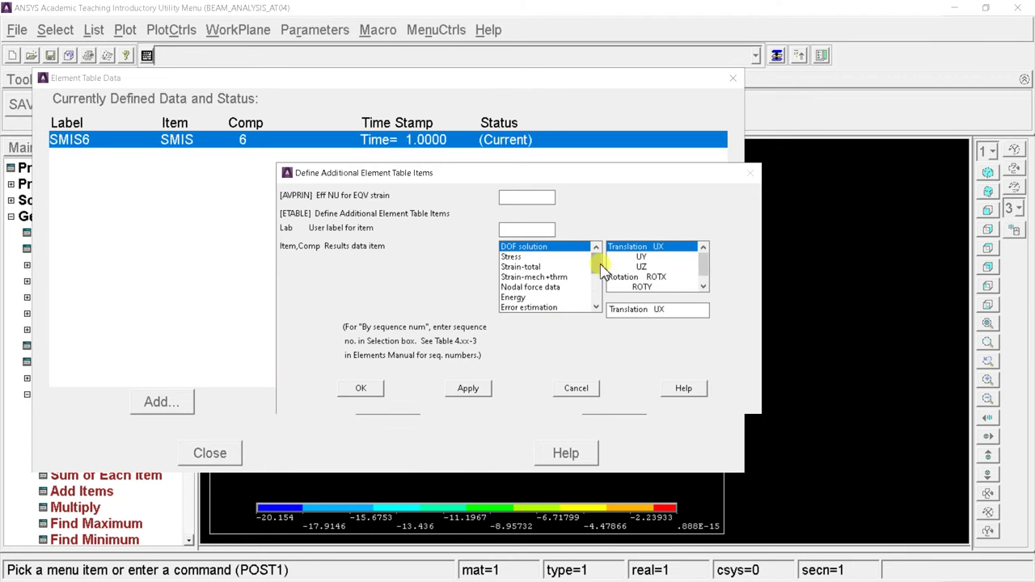
Step: Add a second element table item by sequence number for SMISC, 19
left_click_drag(596, 255, 598, 307)
left_click(570, 308)
left_click(643, 309)
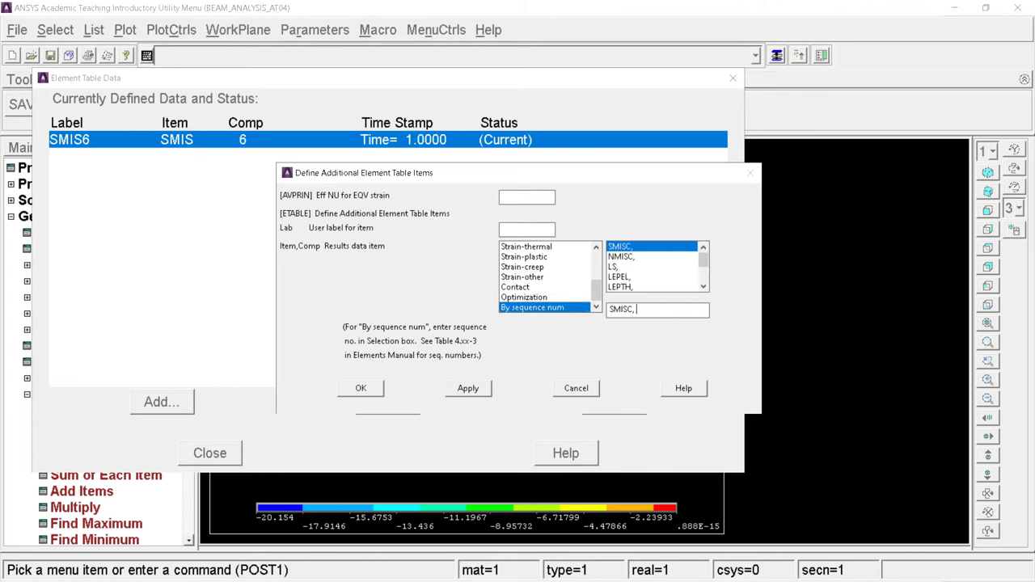
left_click(468, 389)
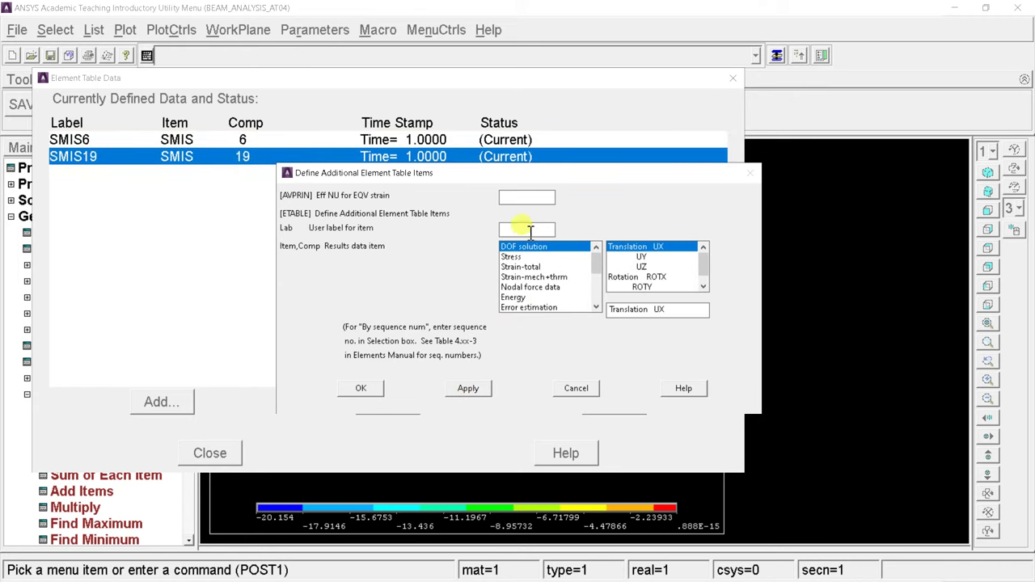
Step: Add a third element table item by sequence number for SMISC, 3
left_click_drag(594, 267, 596, 307)
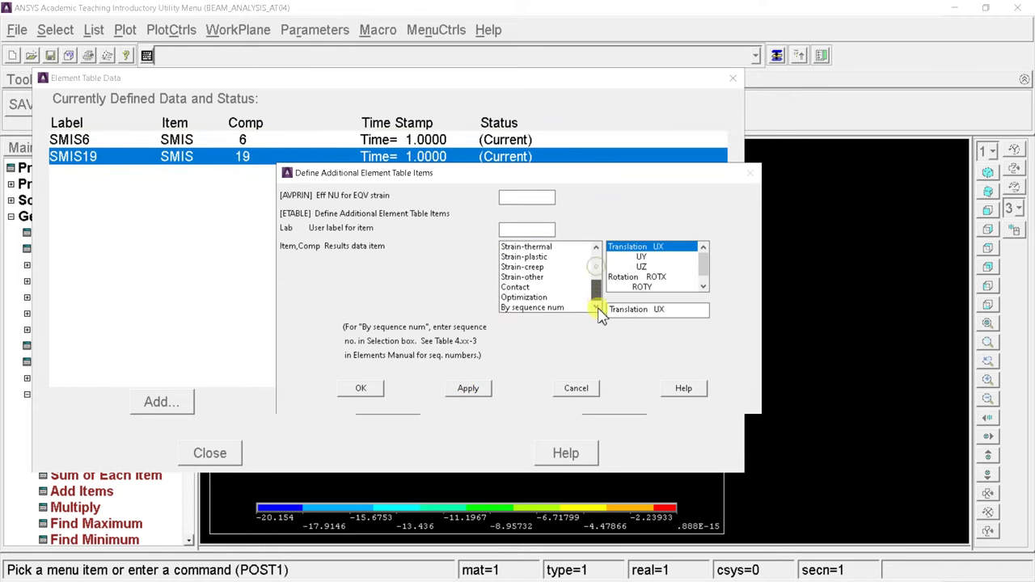
left_click(568, 308)
left_click(659, 308)
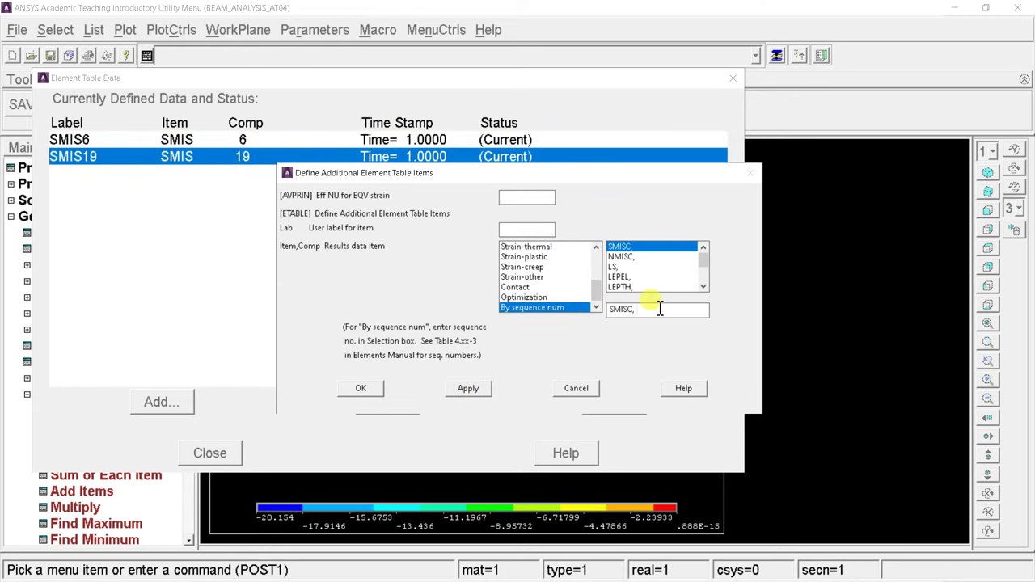
type("3")
left_click(462, 388)
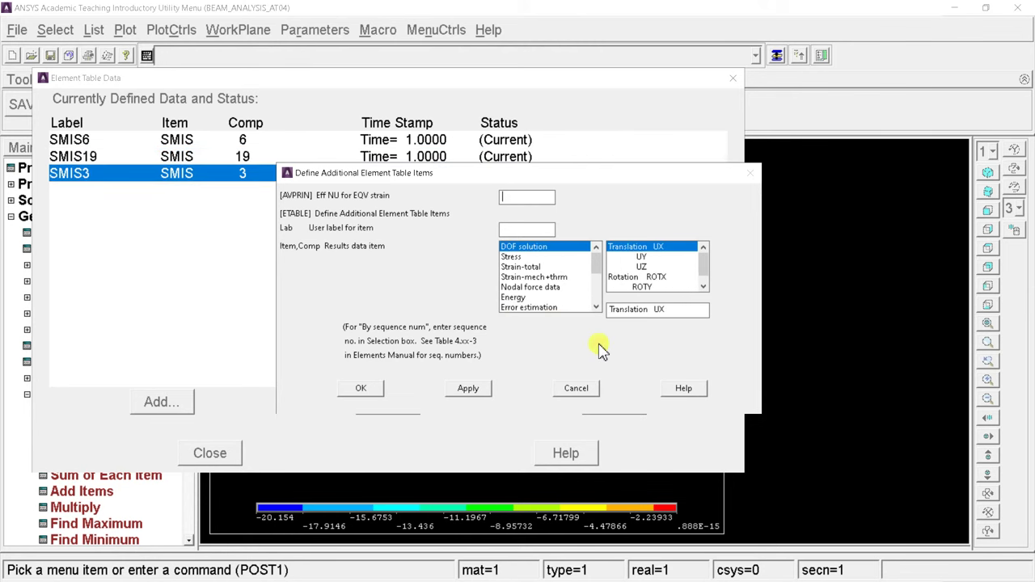
Step: Add a fourth element table item by sequence number for SMISC, 16 and finish defining the table
left_click_drag(595, 260, 593, 302)
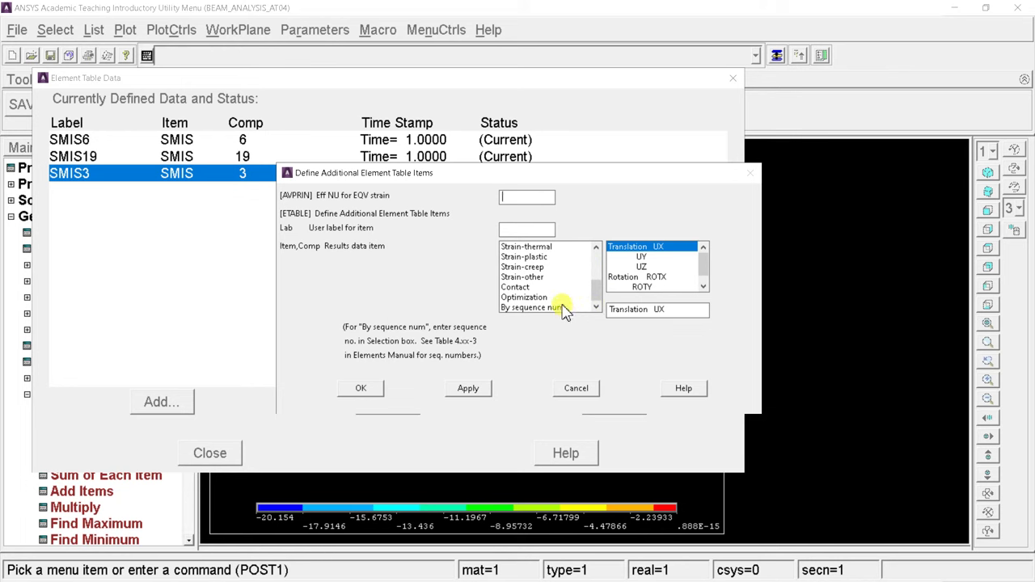
left_click(561, 307)
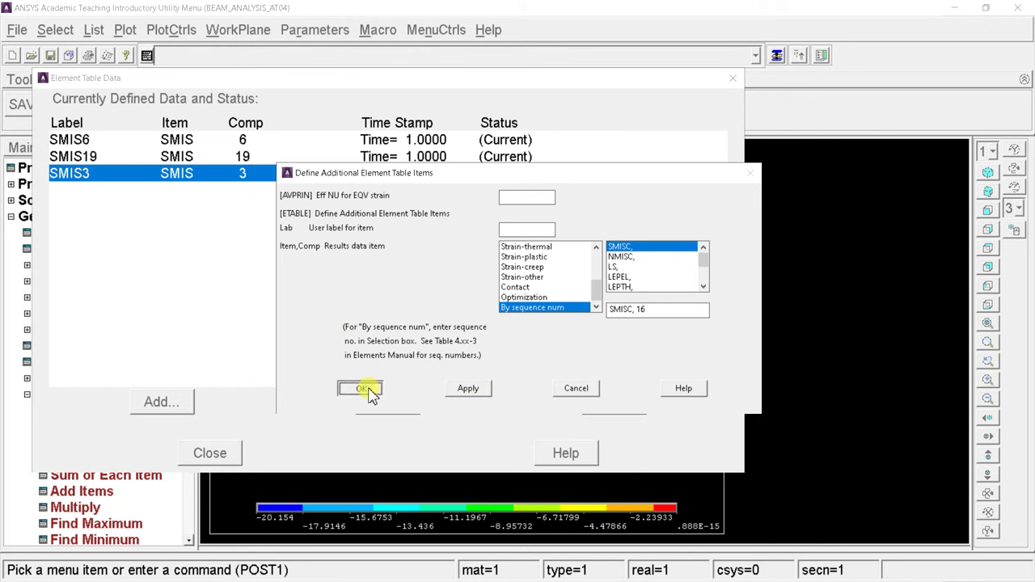
left_click(455, 397)
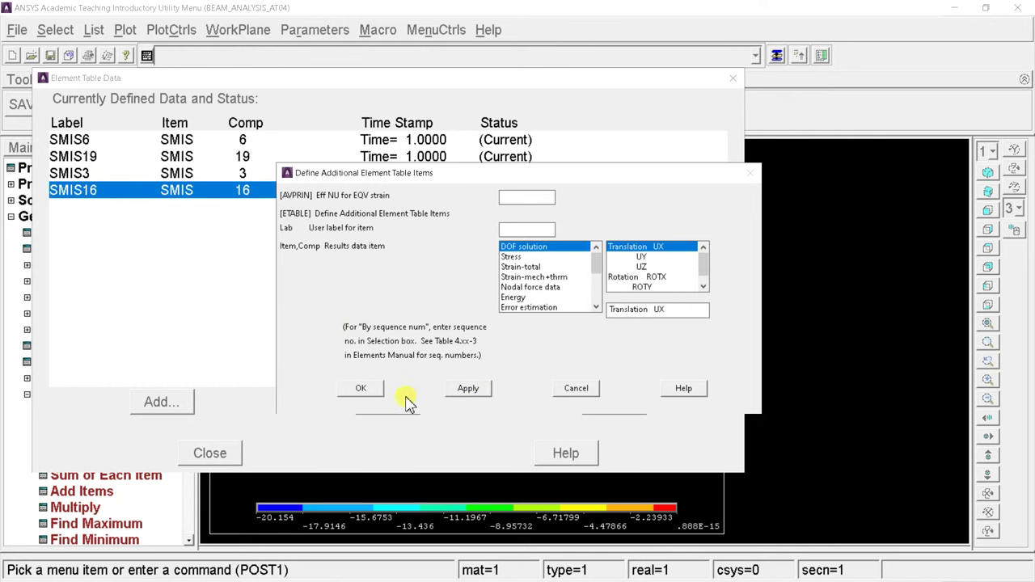
left_click(572, 390)
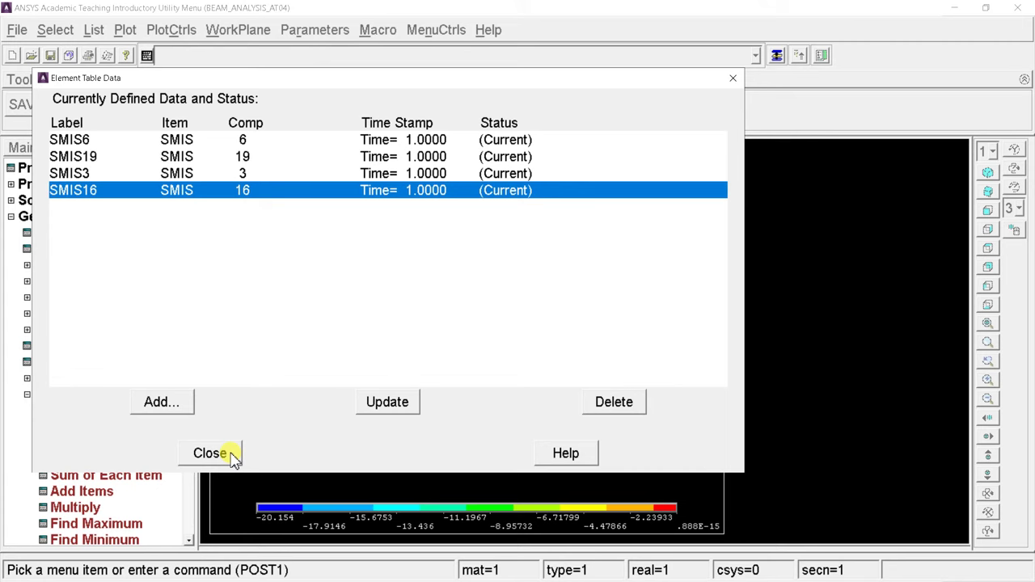
left_click(216, 453)
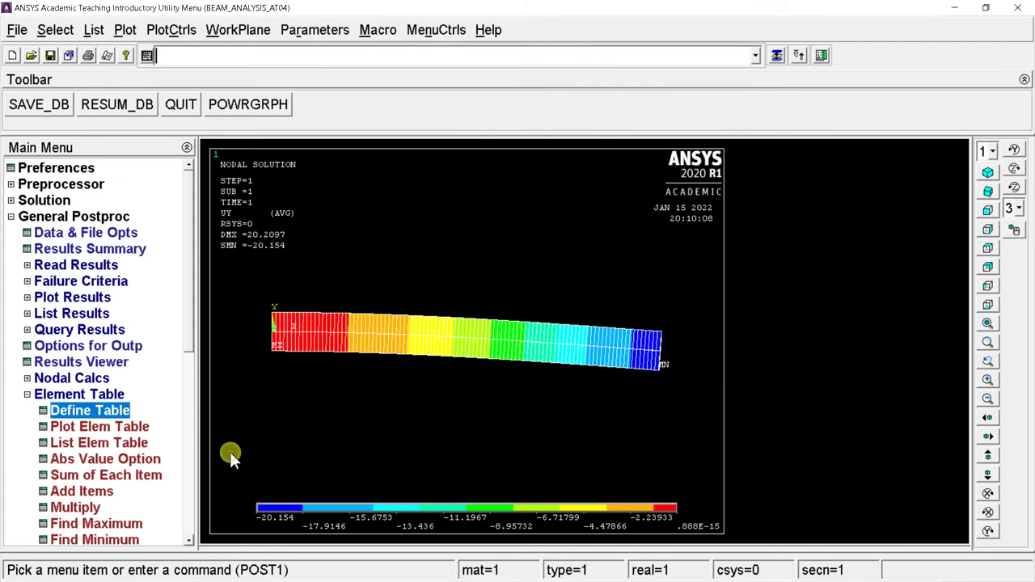
Step: Plot the line-element results on the undeformed shape with SMIS6 at node I, SMIS19 at node J and scale factor 1
left_click(103, 298)
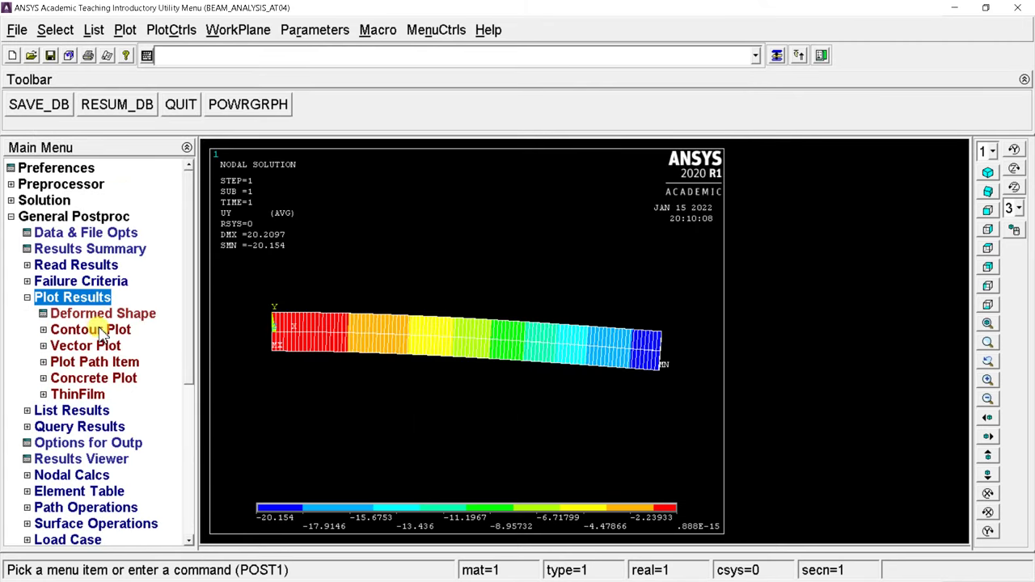
left_click(100, 331)
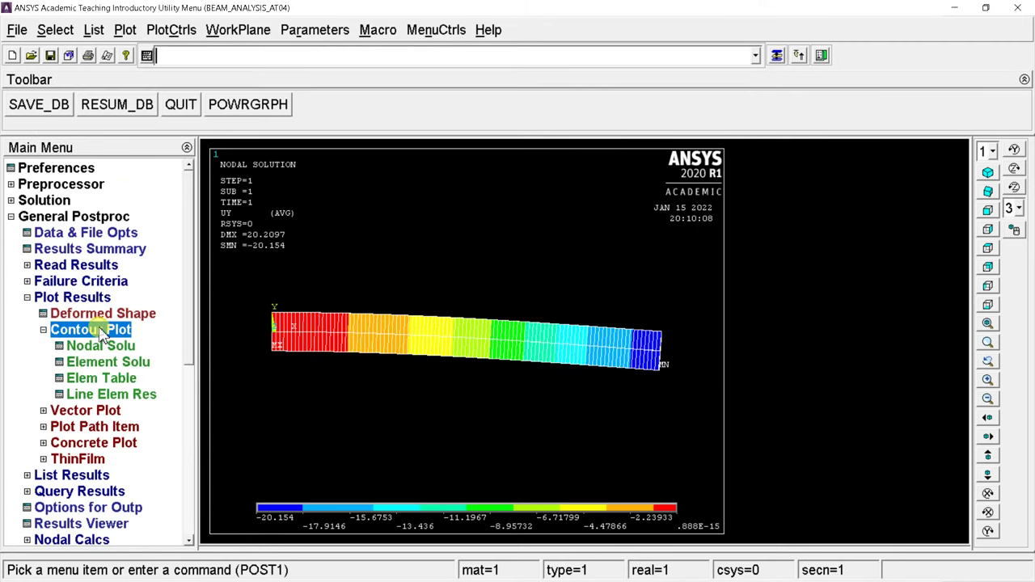
left_click(104, 395)
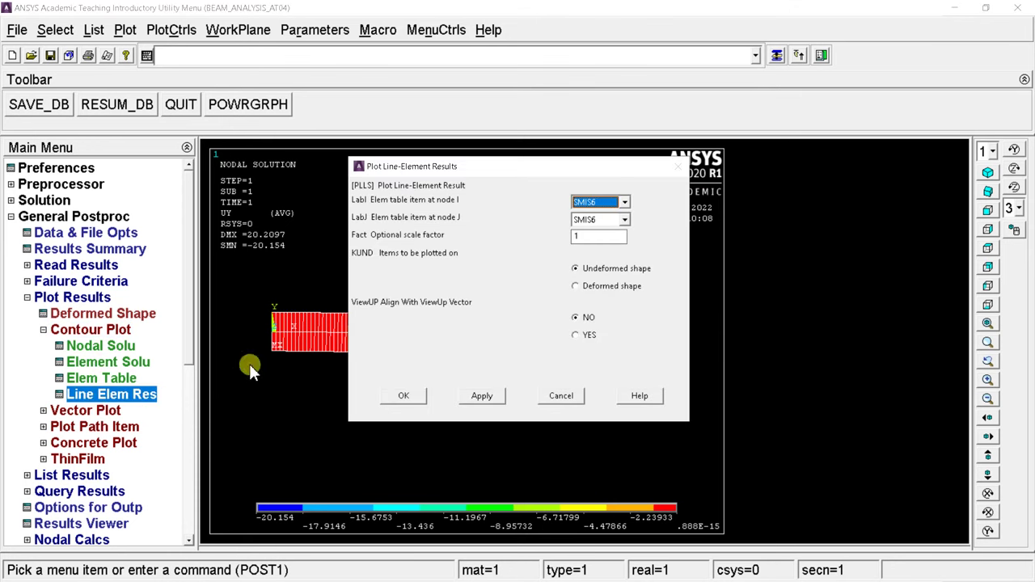
left_click(625, 220)
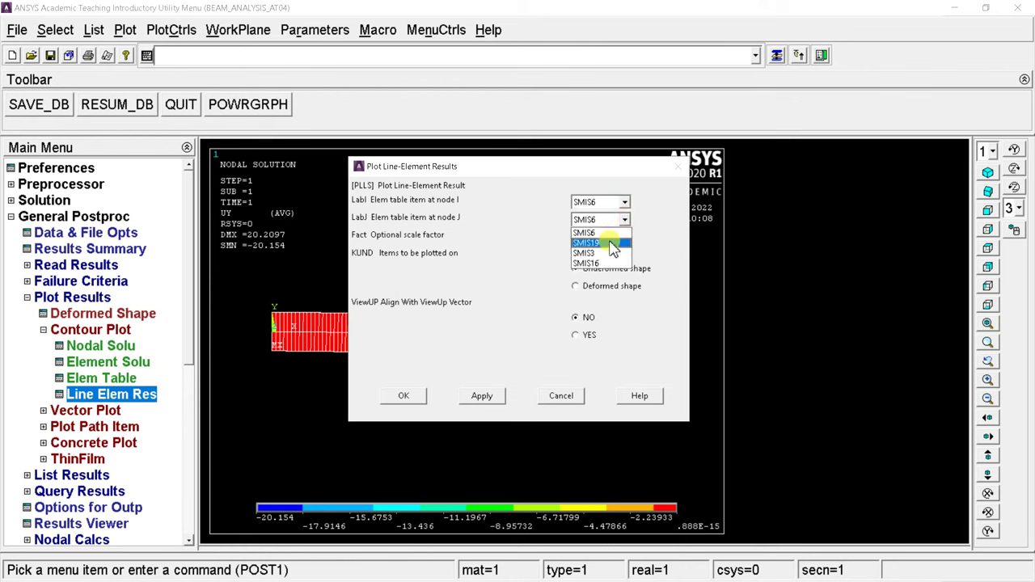
left_click(613, 244)
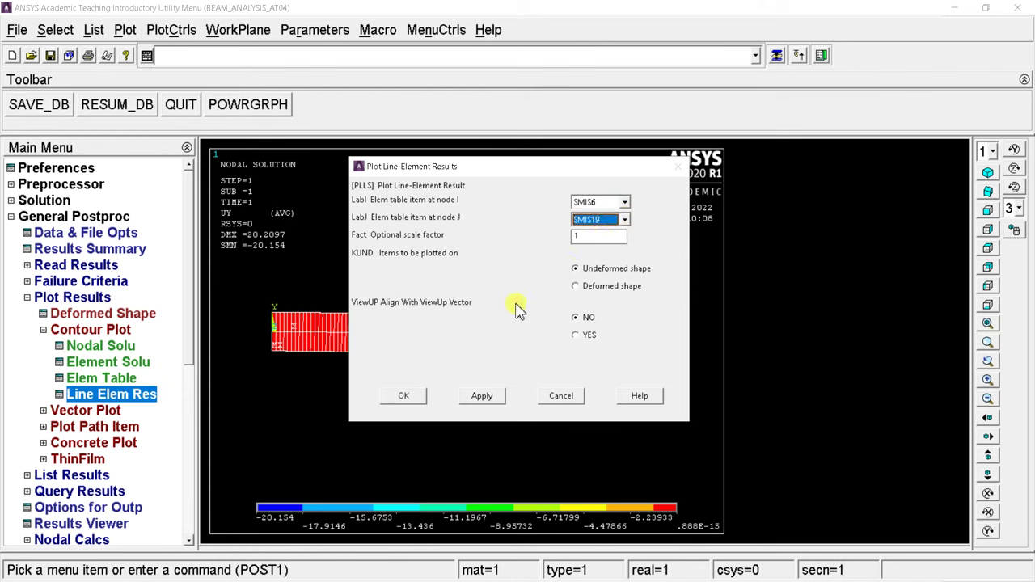
left_click(479, 397)
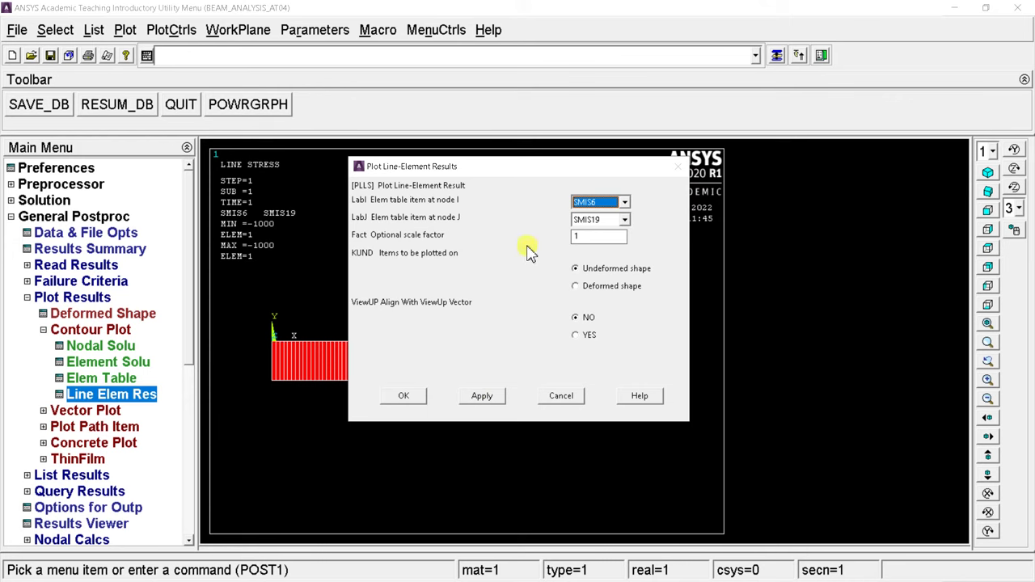
Step: Plot the line-element results with SMIS3 at node I and SMIS16 at node J, and print the plot in color landscape to Microsoft Print to PDF
left_click_drag(488, 170, 863, 201)
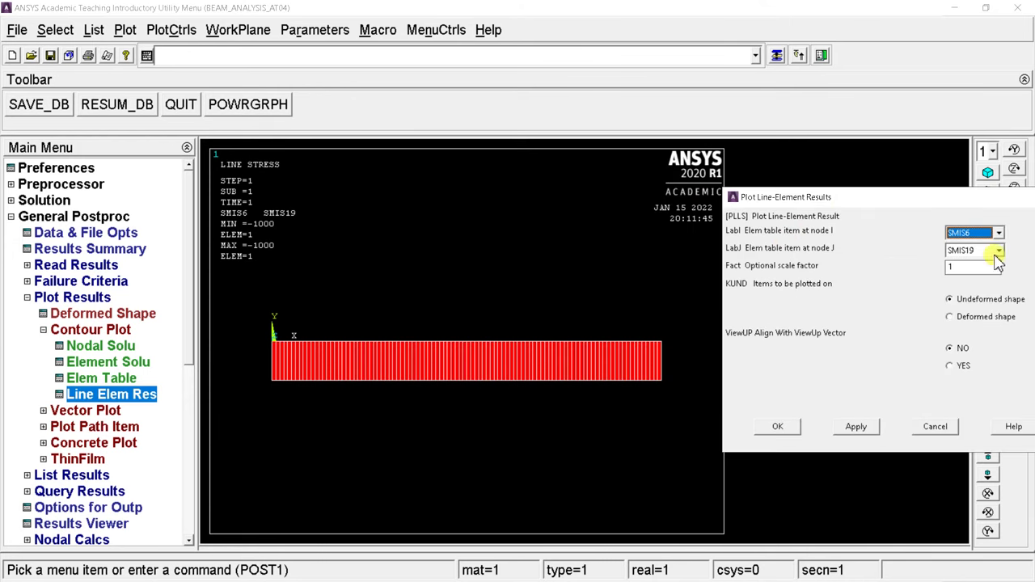
left_click(999, 232)
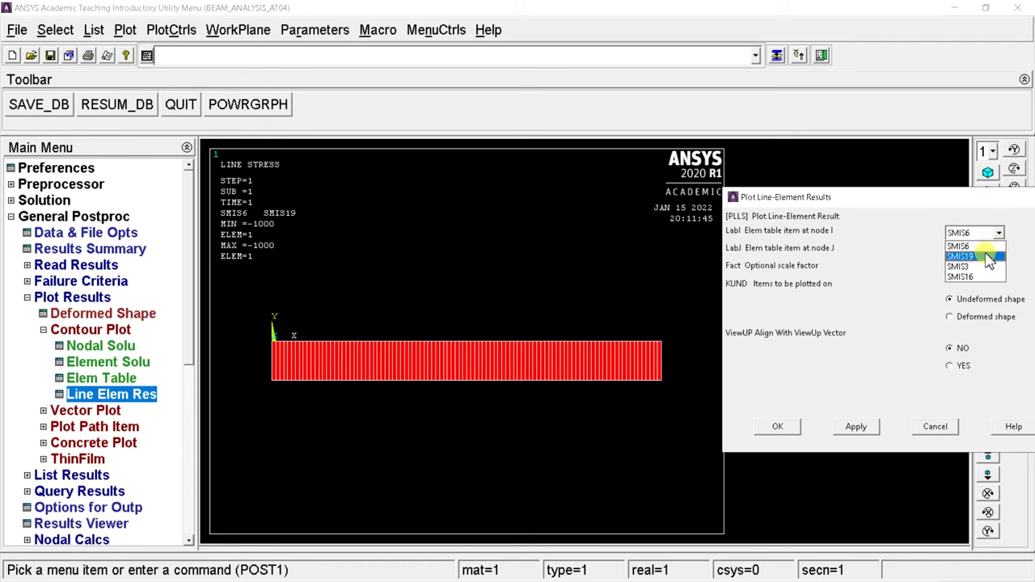
left_click(980, 266)
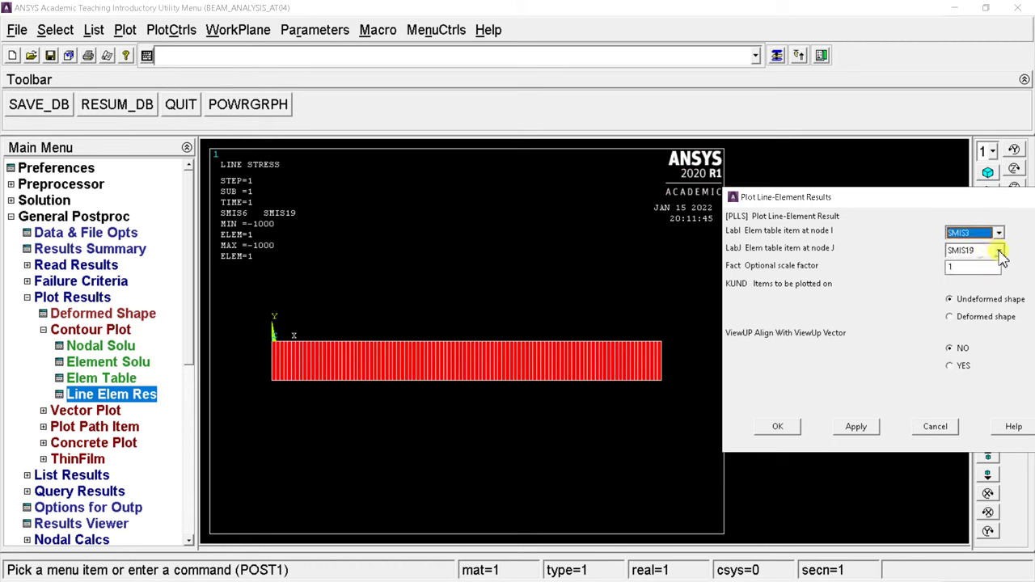
left_click(999, 250)
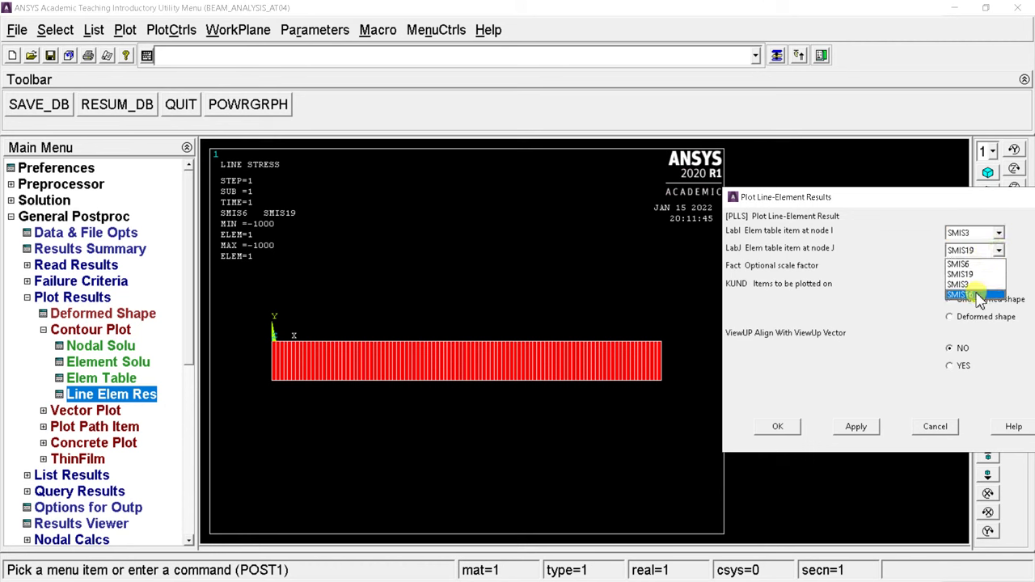
left_click(978, 296)
left_click(781, 426)
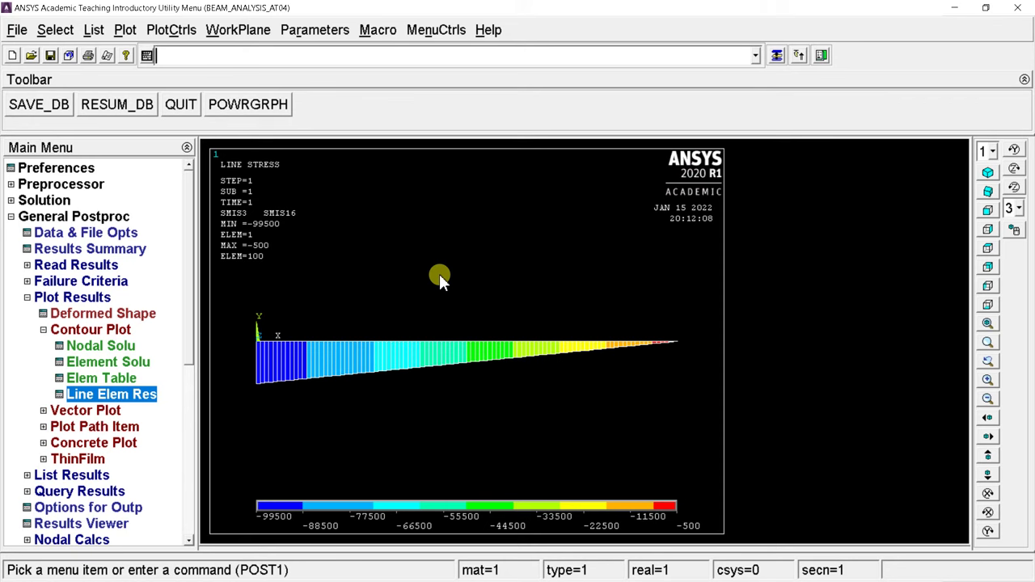
left_click(89, 56)
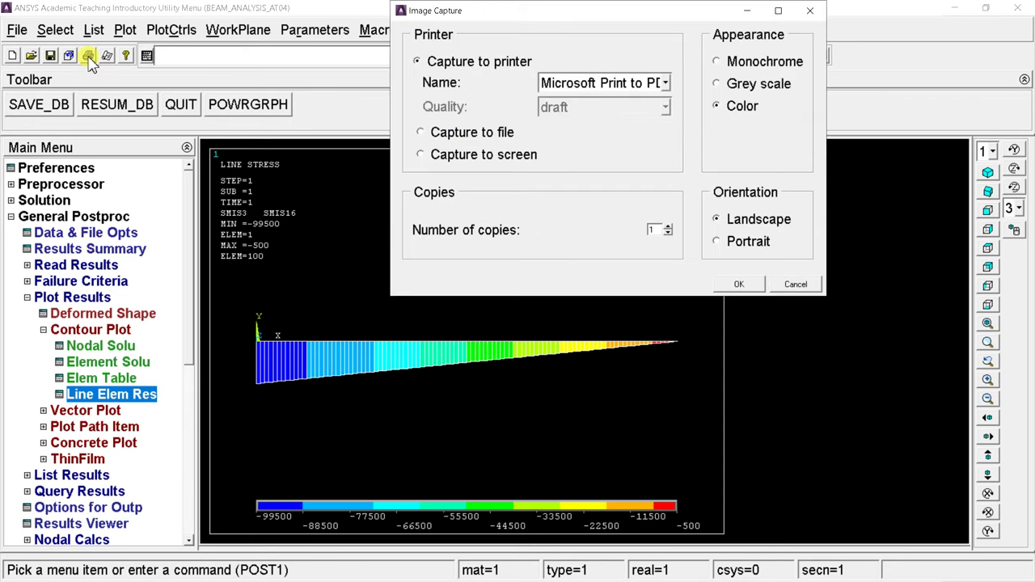
left_click(734, 283)
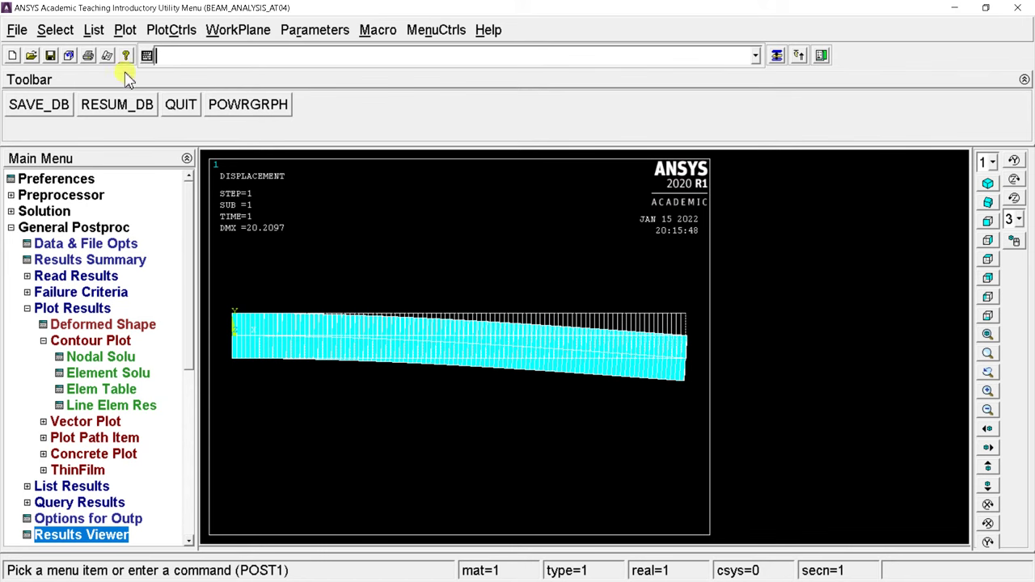
Step: Save the database under the current jobname and exit Mechanical APDL with the Save Everything option
left_click(16, 30)
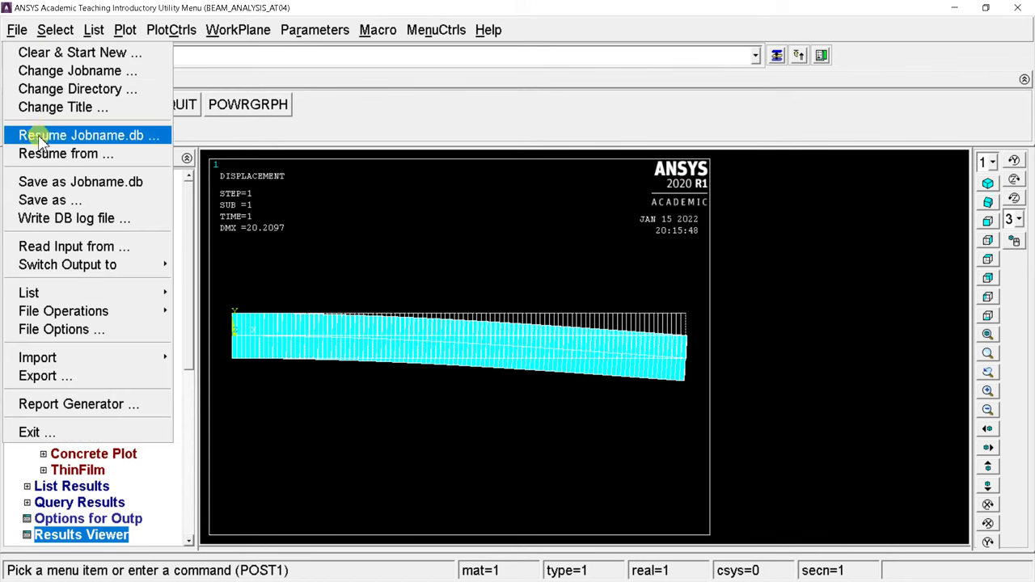
left_click(48, 182)
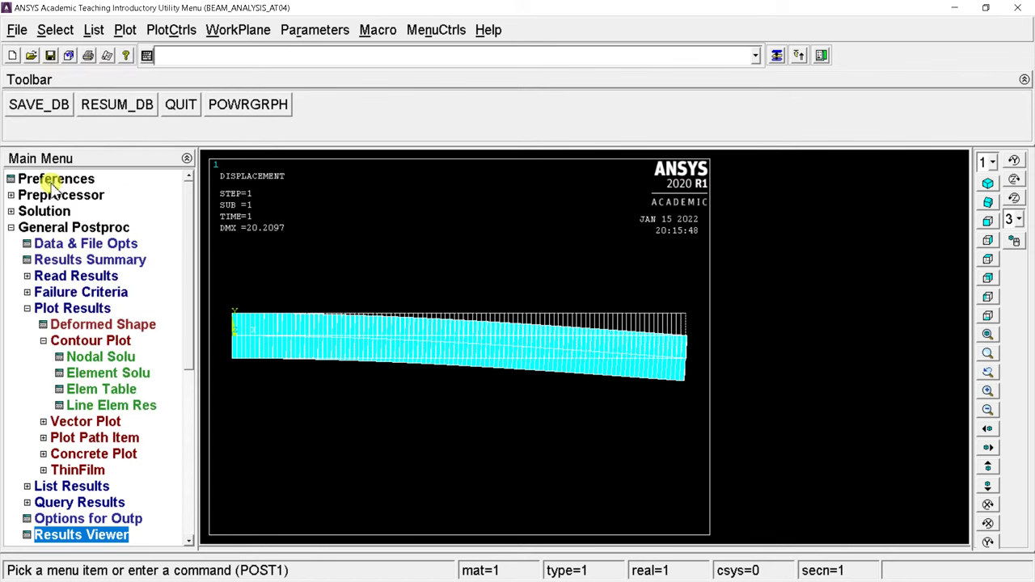
left_click(16, 30)
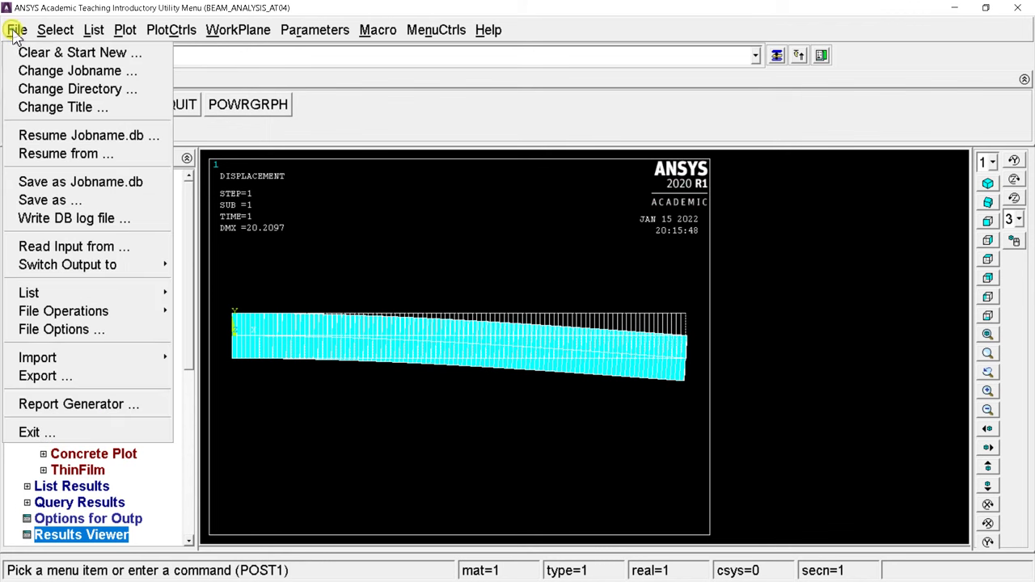
left_click(107, 435)
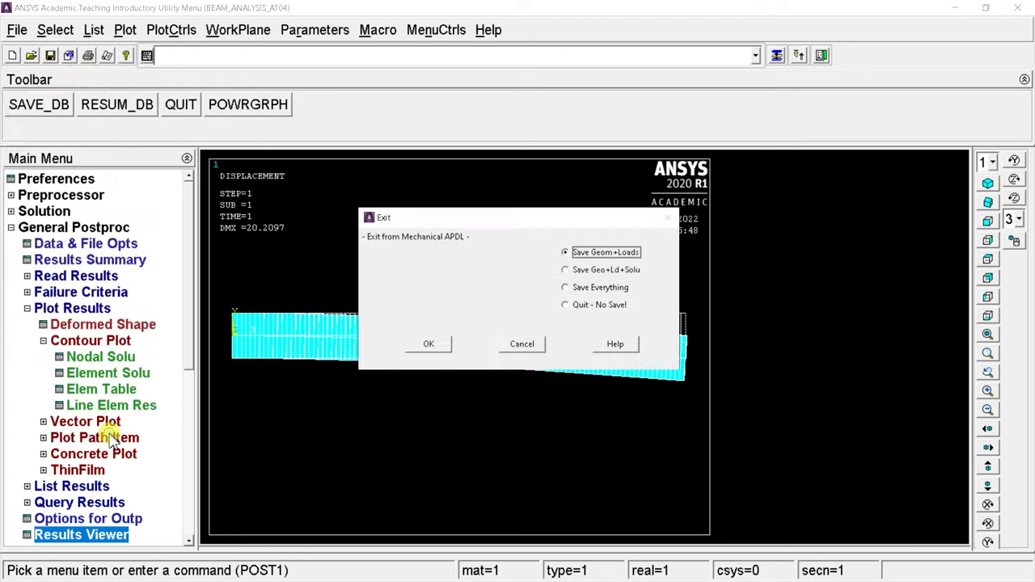
left_click(573, 290)
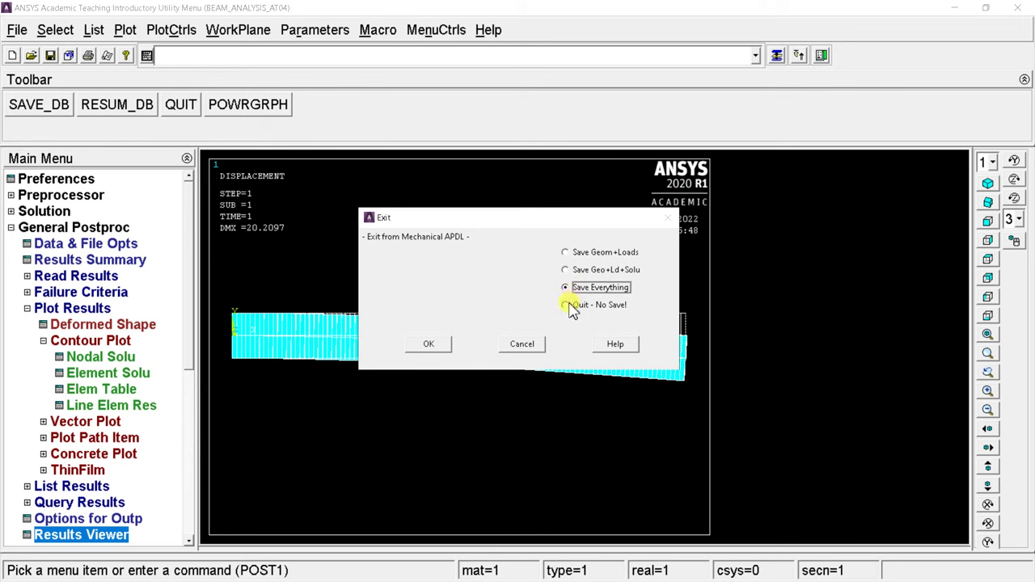
left_click(430, 346)
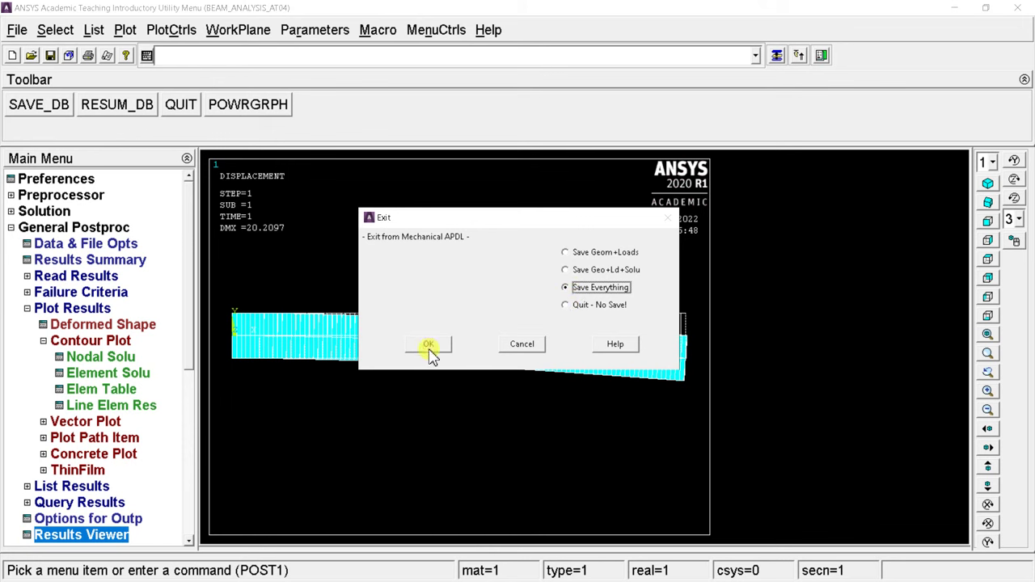